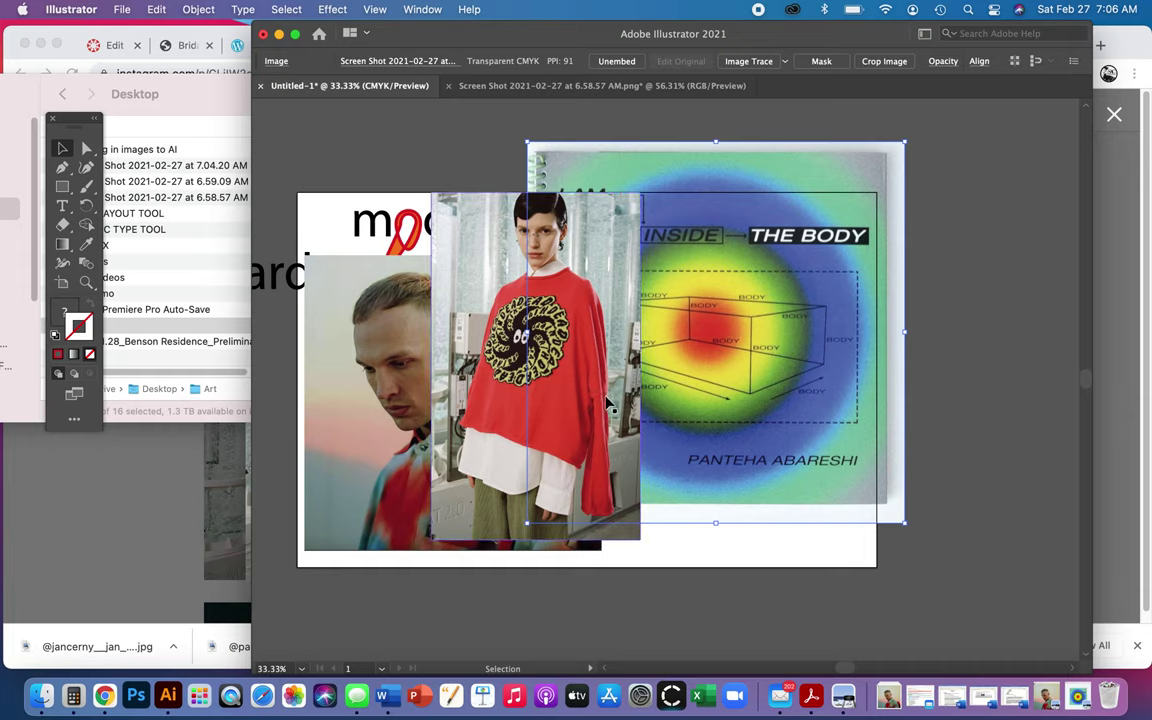
- Spread the three overlapping mood board images apart so the photo of the person in the red sweater stands clear
left_click_drag(636, 270, 883, 227)
left_click_drag(609, 314, 714, 339)
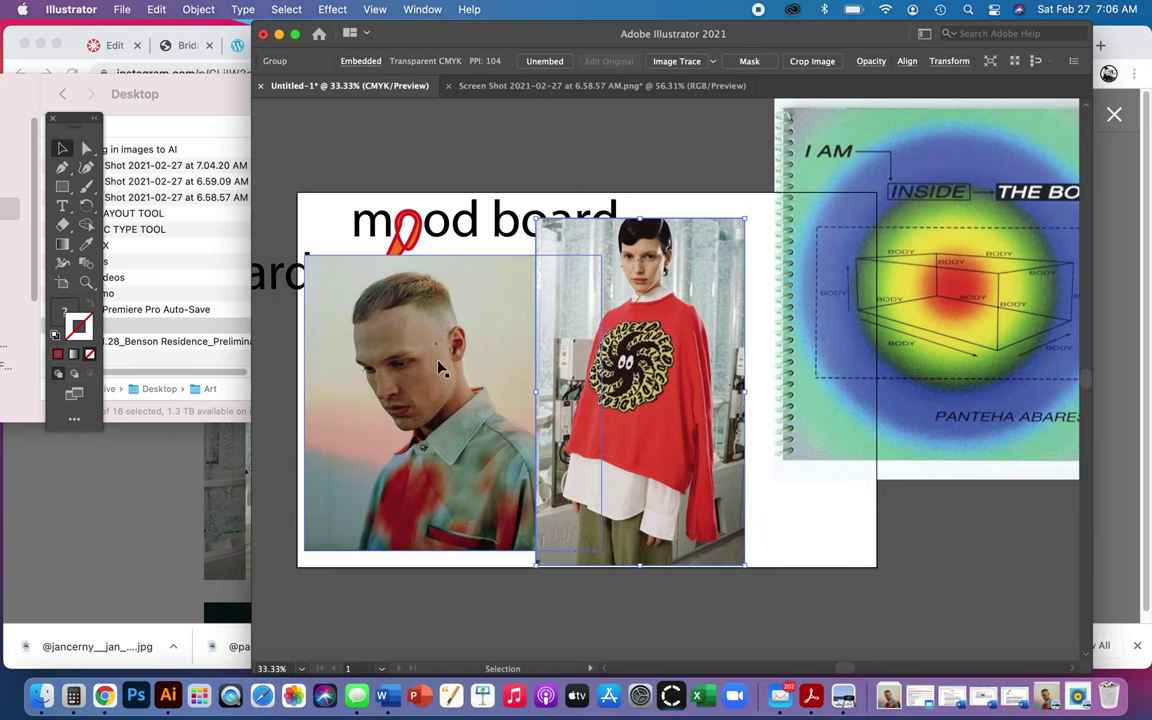
left_click_drag(438, 357, 257, 372)
left_click_drag(664, 388, 590, 391)
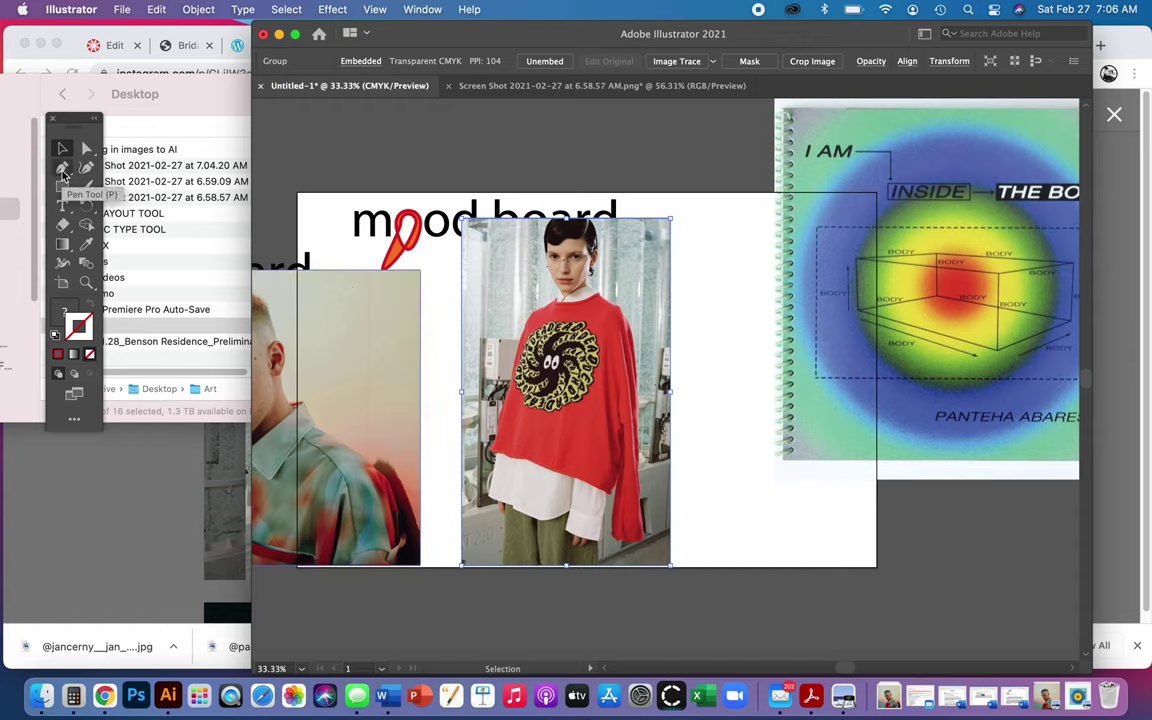
- Start a Pen tool path at the photo's bottom edge and trace the left trouser edge up to the hand
left_click(62, 170)
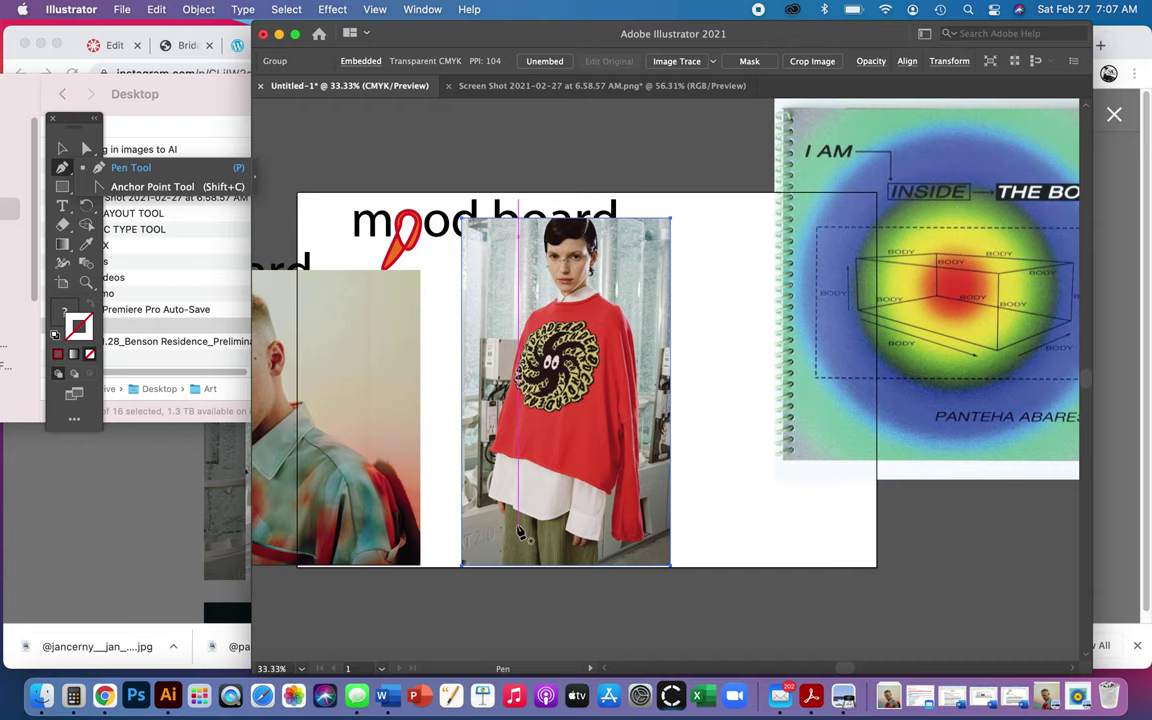
scroll(517, 517, "up", 6)
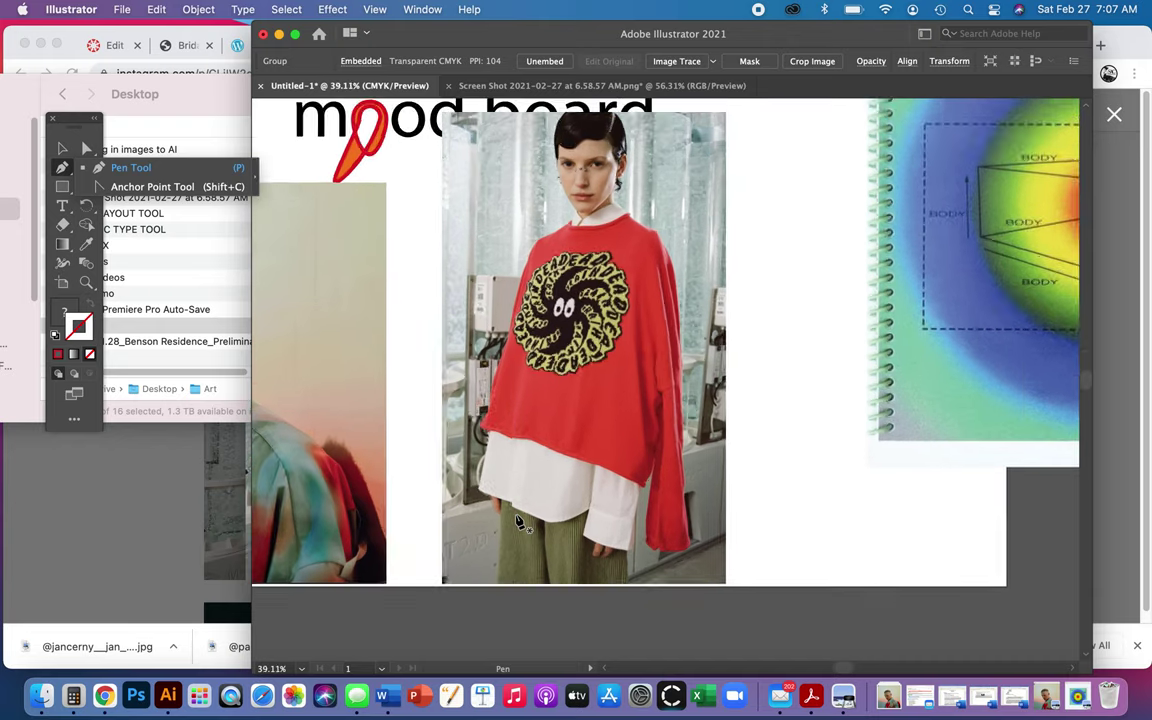
scroll(517, 520, "up", 5)
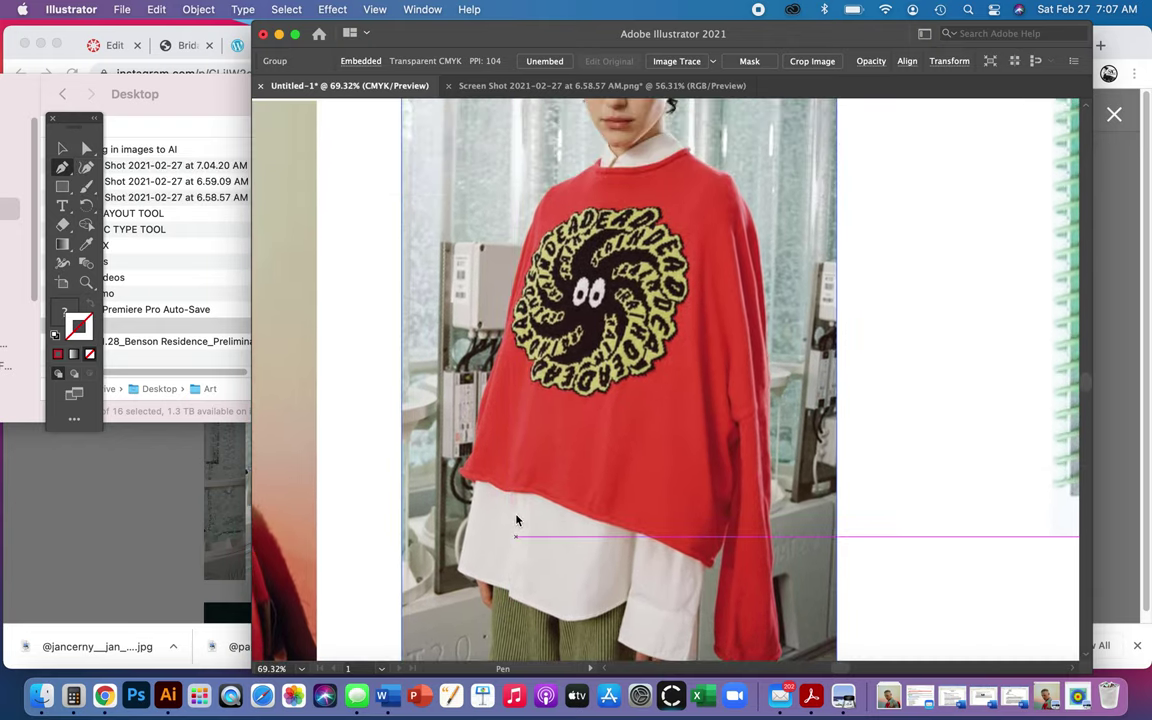
scroll(517, 520, "down", 3)
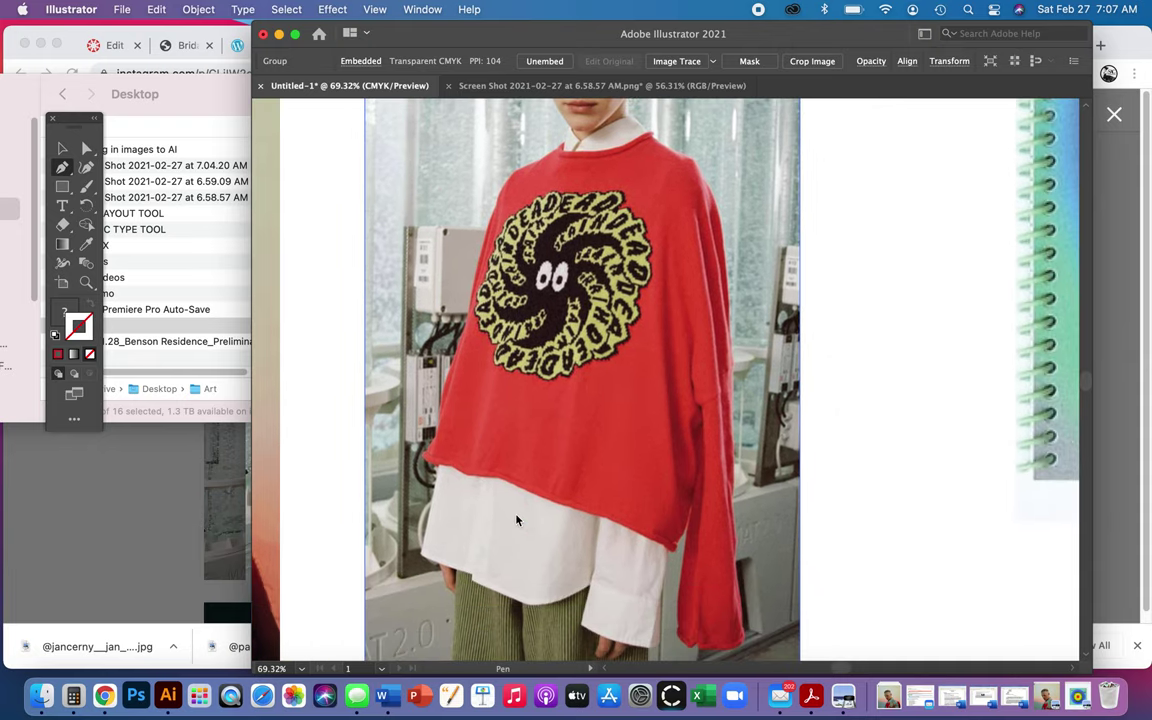
scroll(517, 520, "down", 4)
scroll(517, 520, "up", 3)
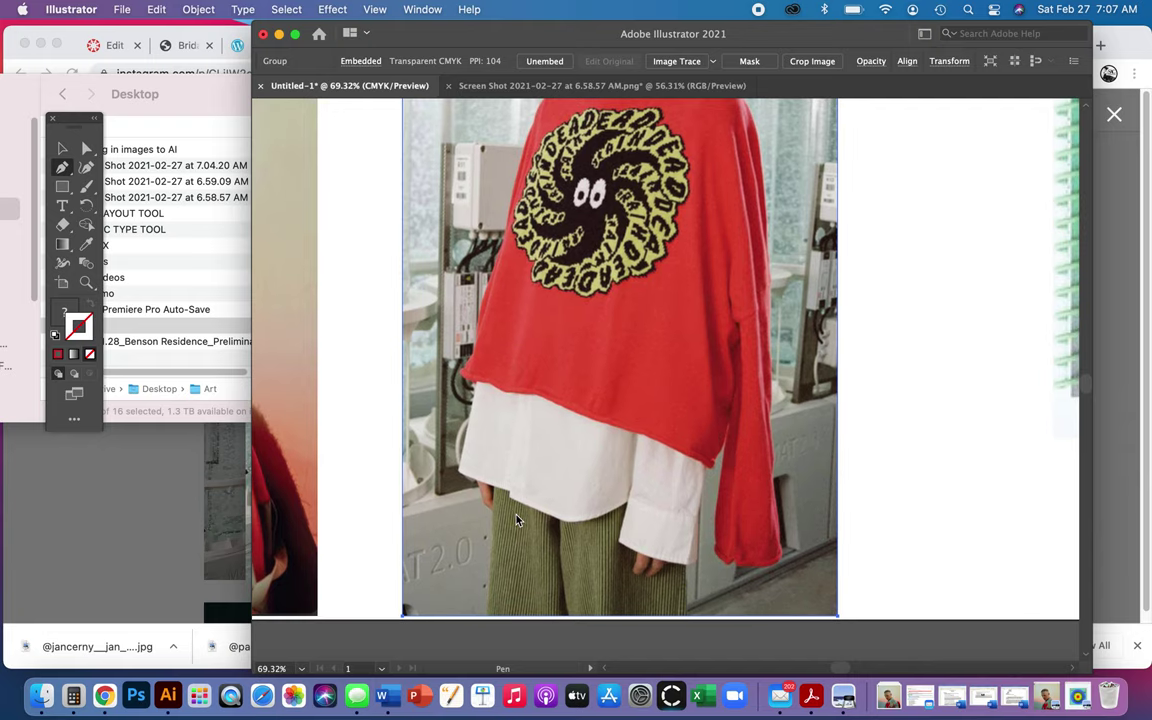
scroll(517, 520, "down", 2)
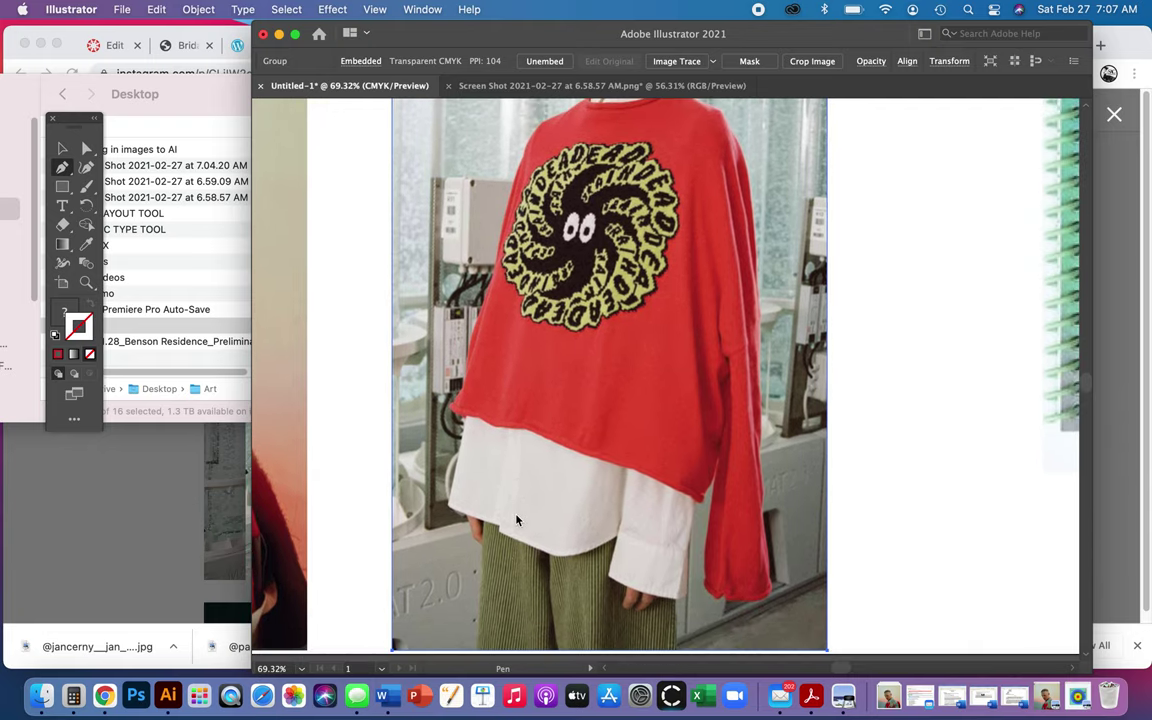
left_click(478, 650)
left_click_drag(476, 596, 475, 572)
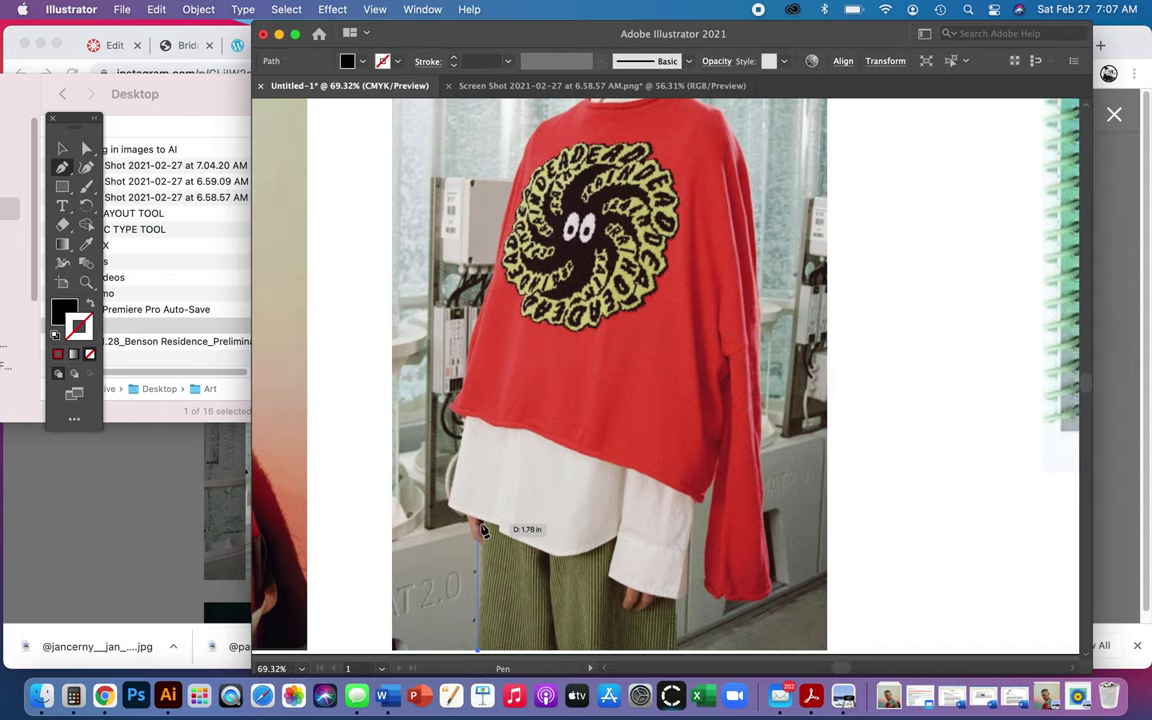
left_click(484, 553)
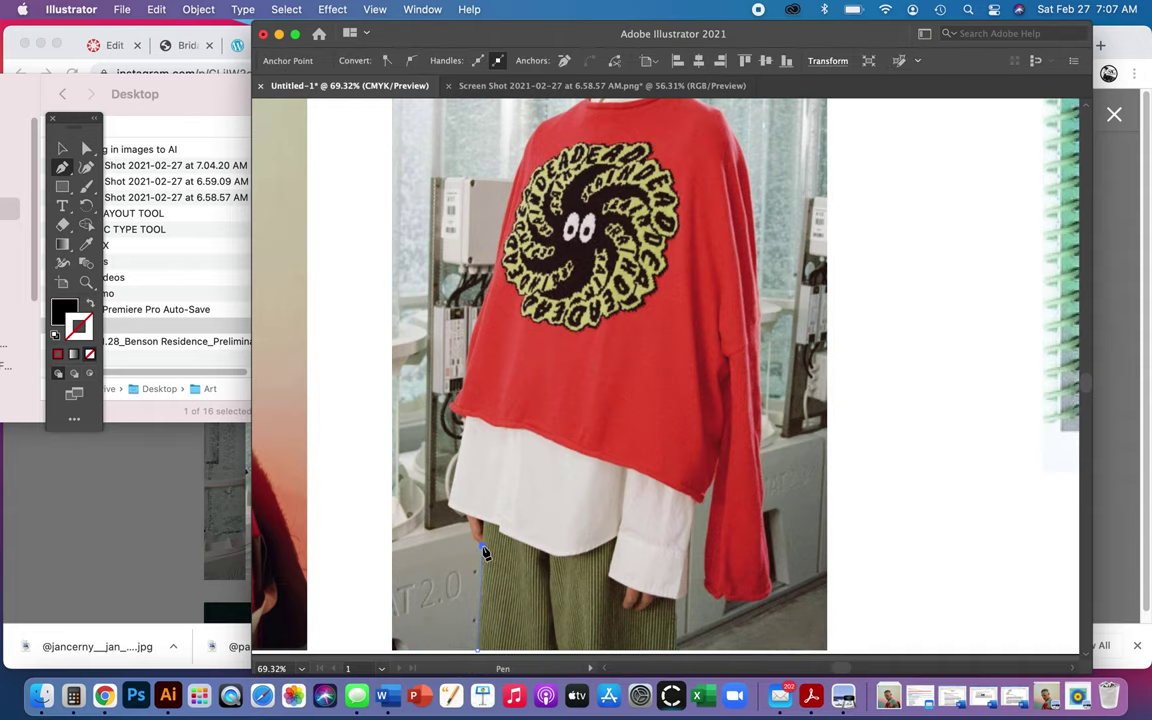
- Continue the path around the fingers of the left hand up to the white shirt's hem
scroll(484, 553, "up", 5)
scroll(484, 553, "left", 2)
scroll(484, 553, "down", 3)
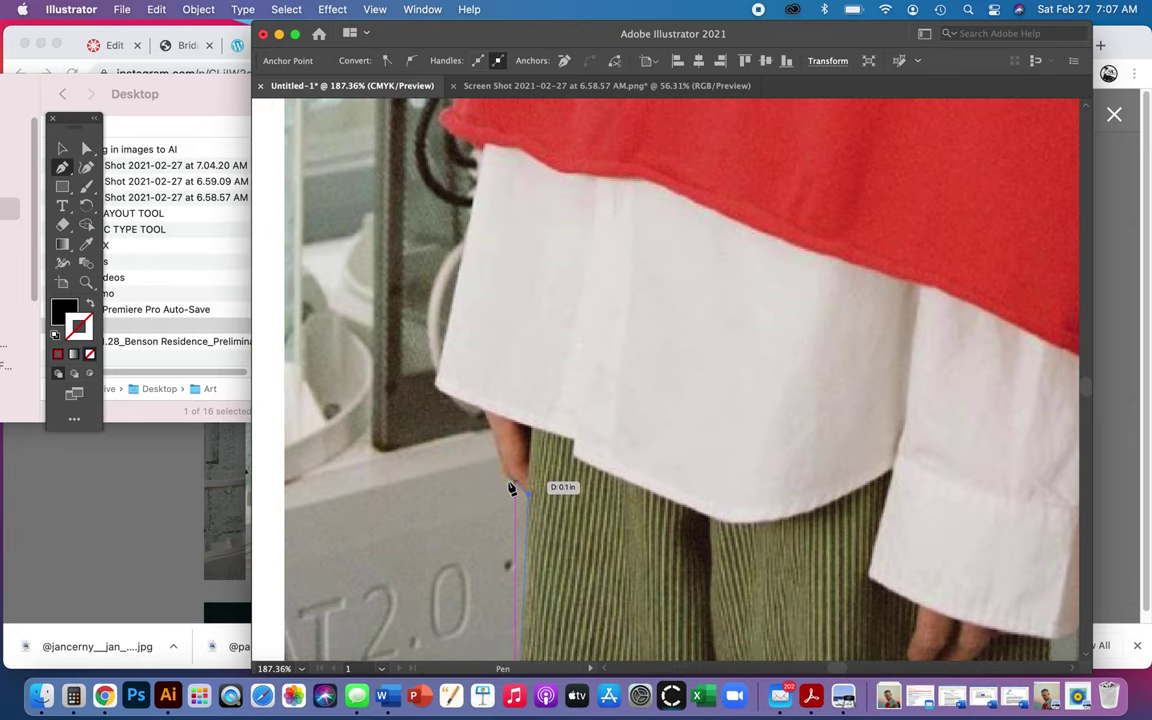
left_click(506, 479)
left_click(484, 411)
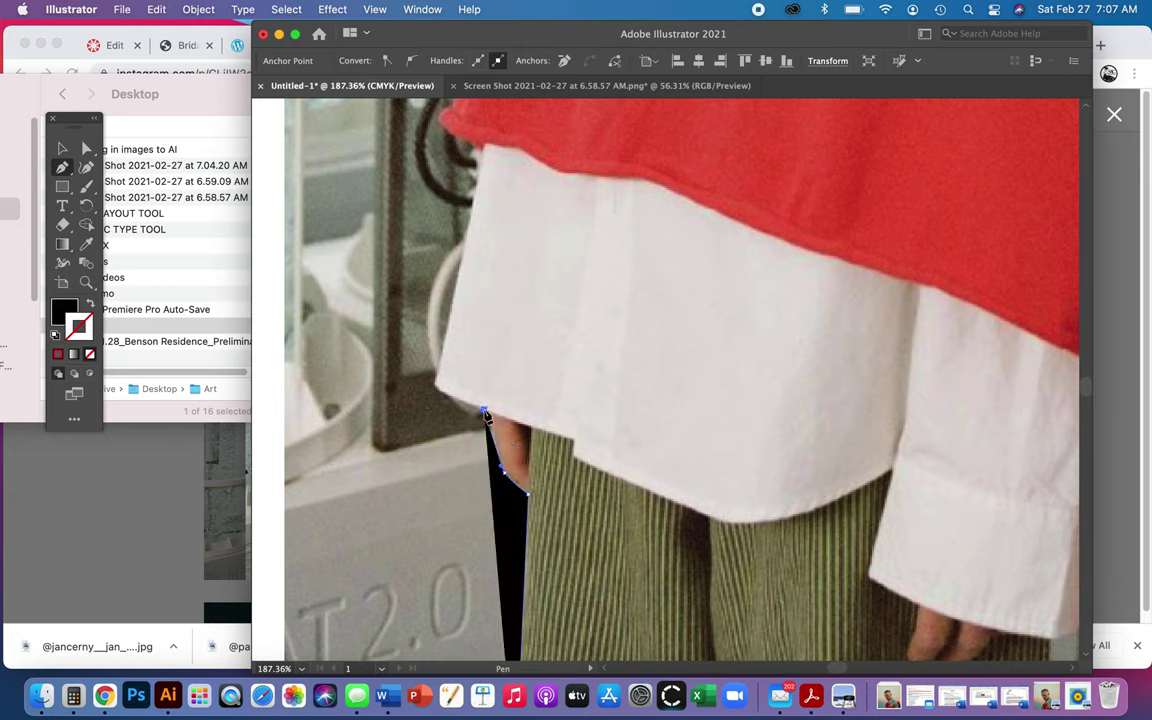
- Remove the path's fill and give it a bright green stroke
left_click(66, 312)
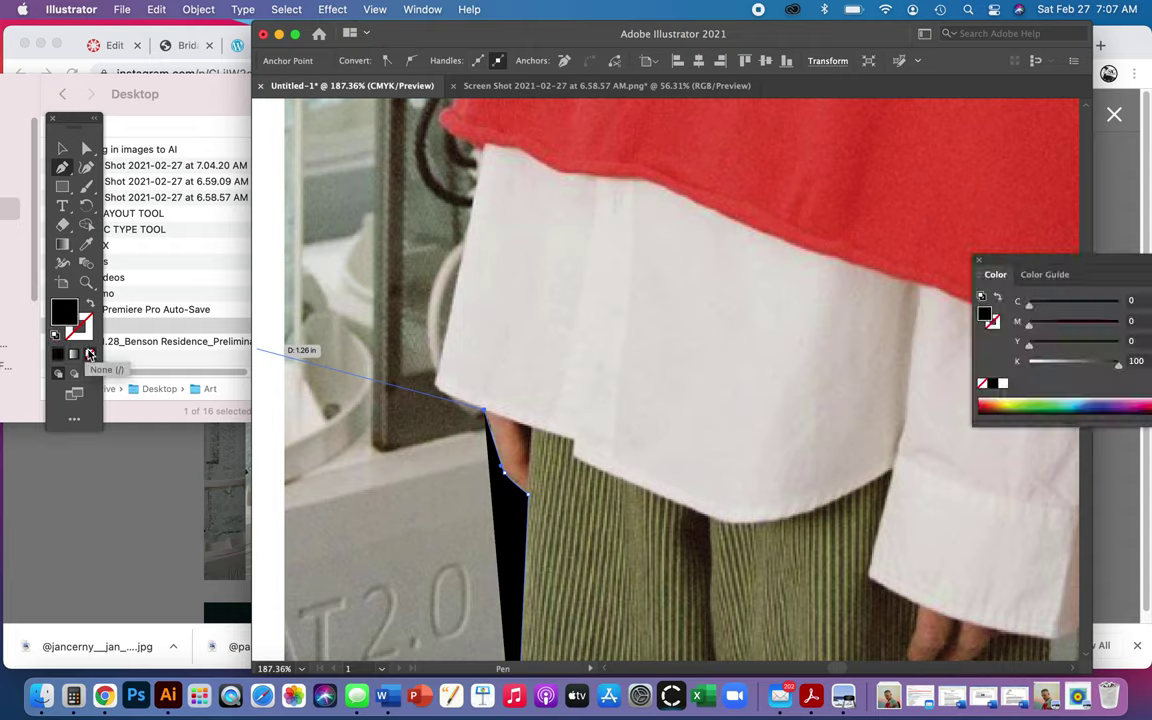
left_click(90, 355)
double_click(80, 330)
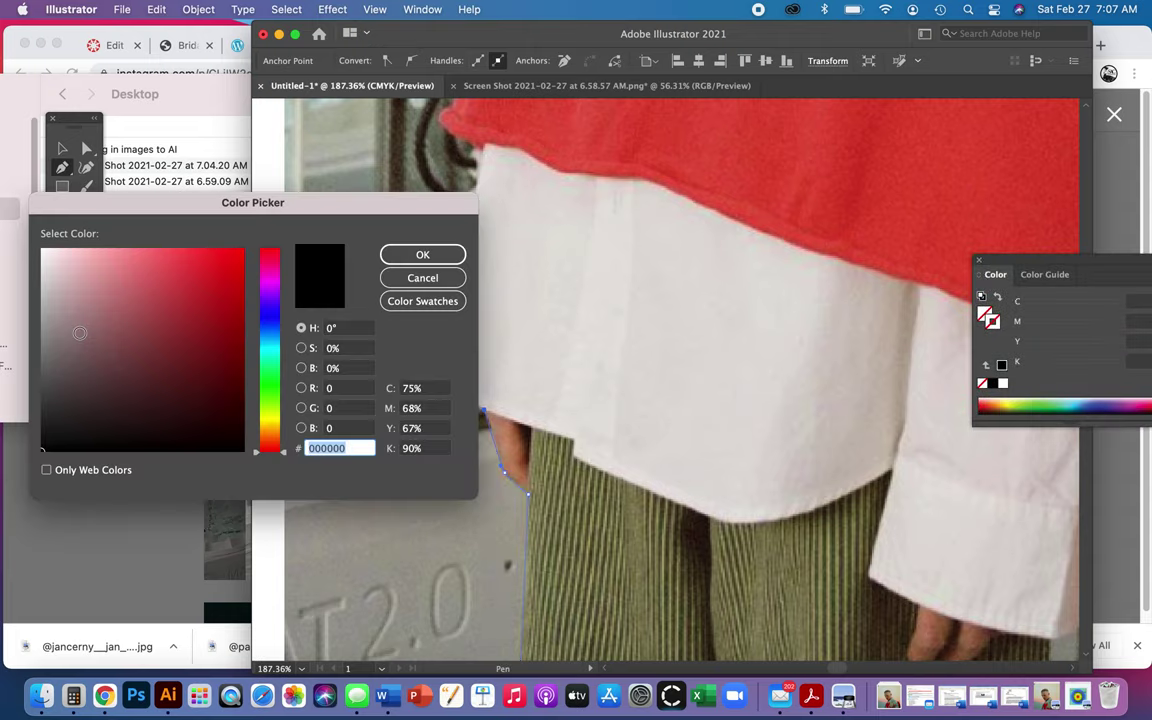
left_click(269, 383)
left_click(225, 257)
left_click(422, 254)
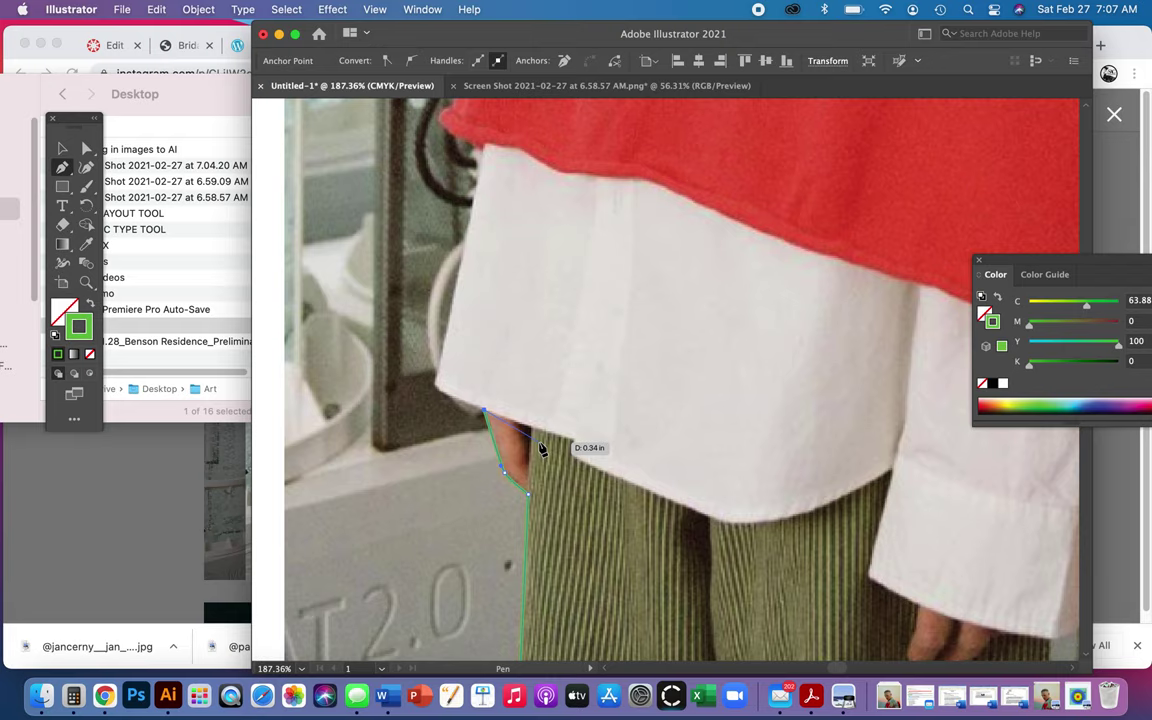
- Trace the white shirt's left corner and side, and round the lower left corner of the red sweater
left_click(437, 389)
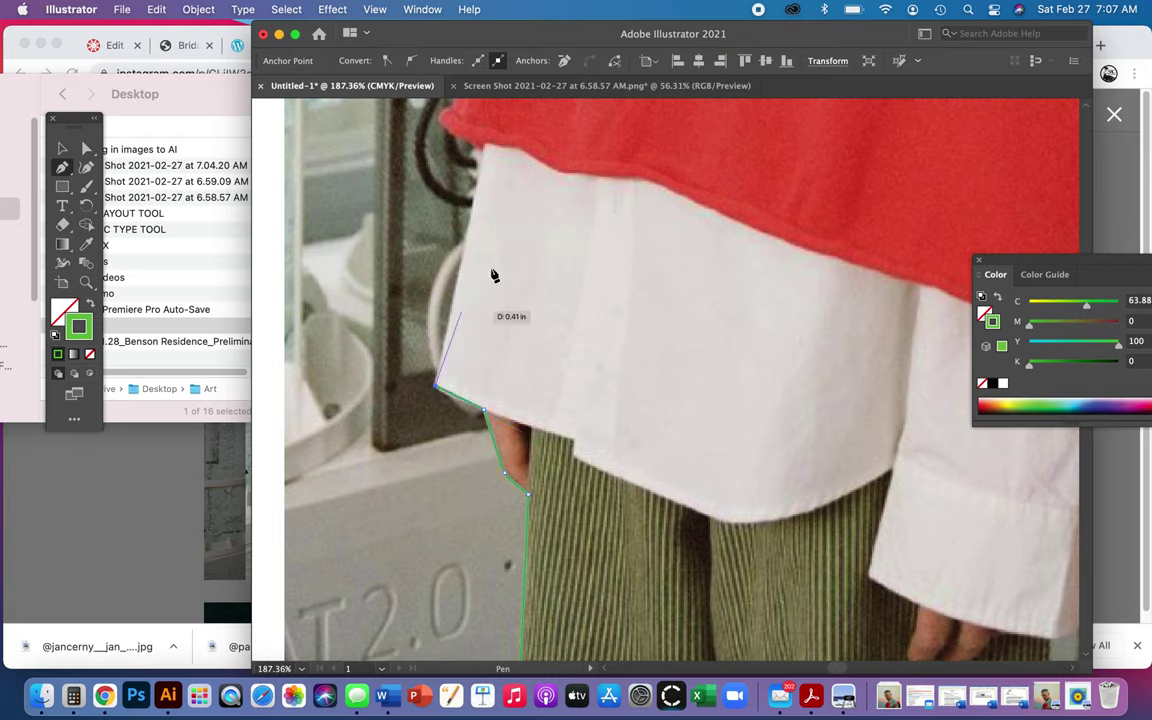
left_click(479, 150)
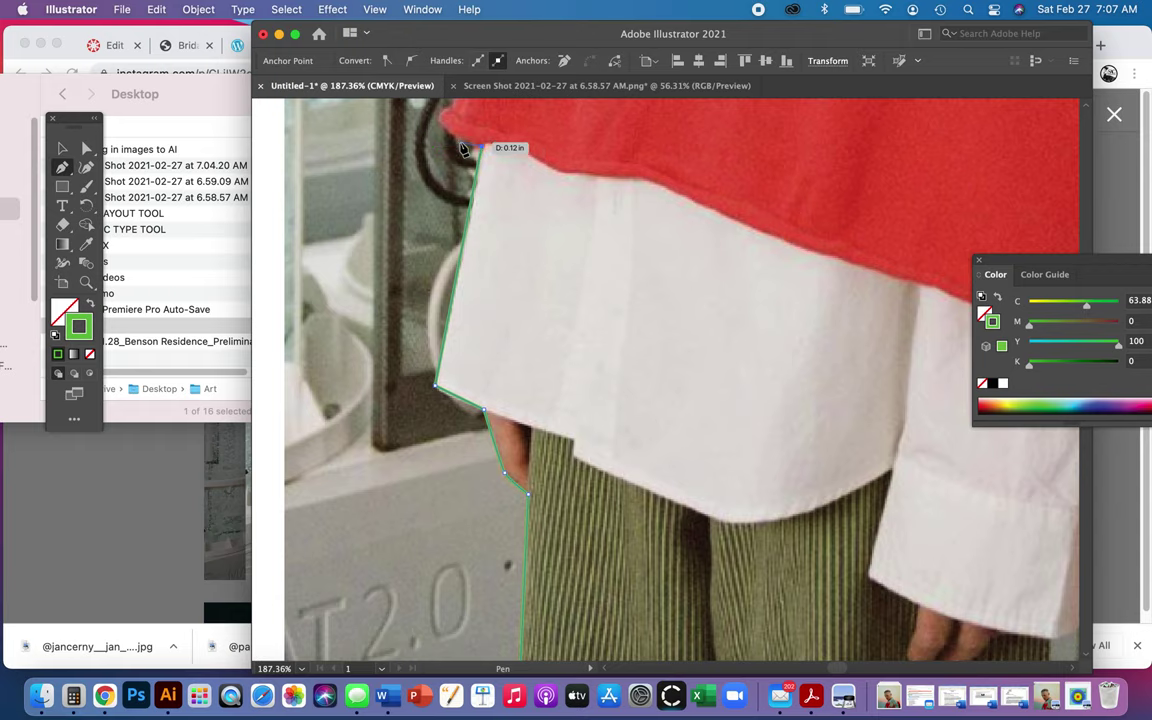
left_click_drag(463, 150, 358, 514)
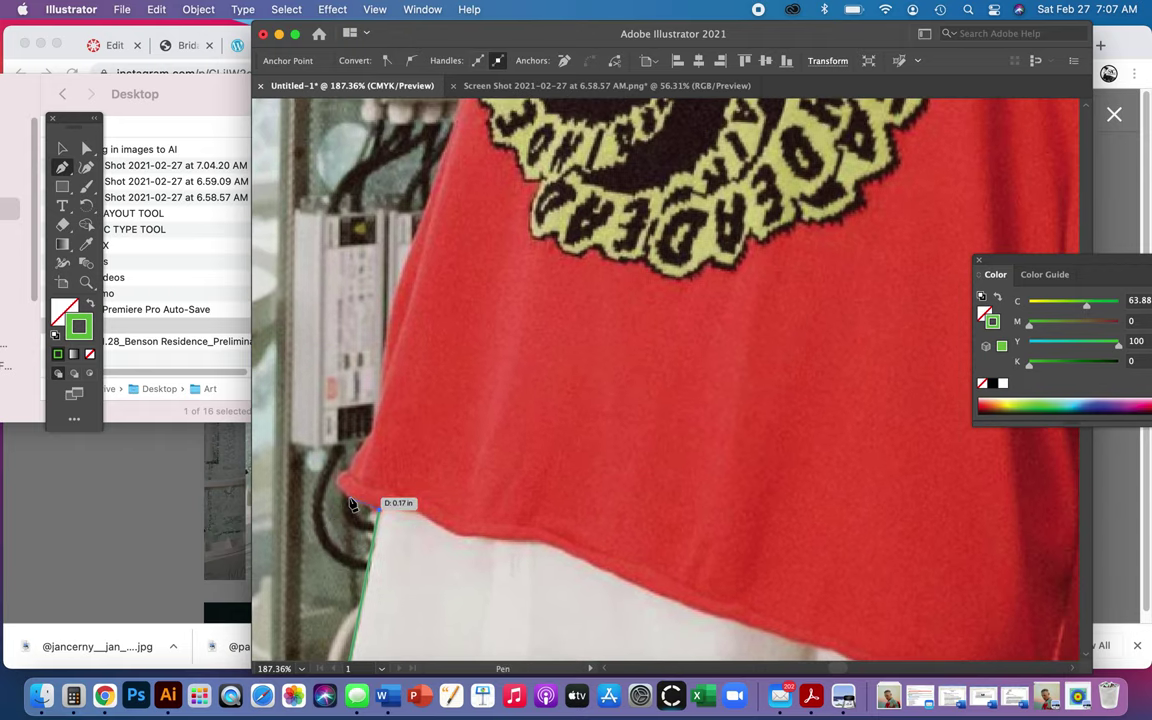
left_click_drag(333, 478, 373, 430)
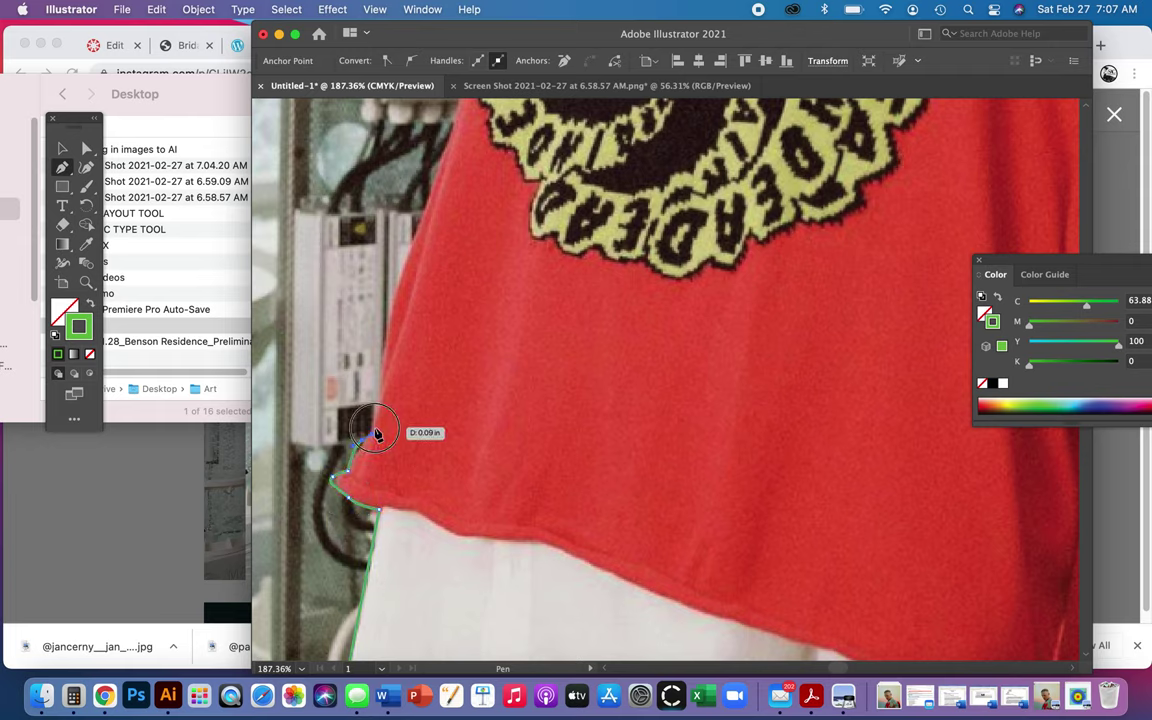
- Extend the path up the left side of the red sweater, past the round graphic, to below the shoulder
left_click_drag(395, 296, 350, 640)
key("space")
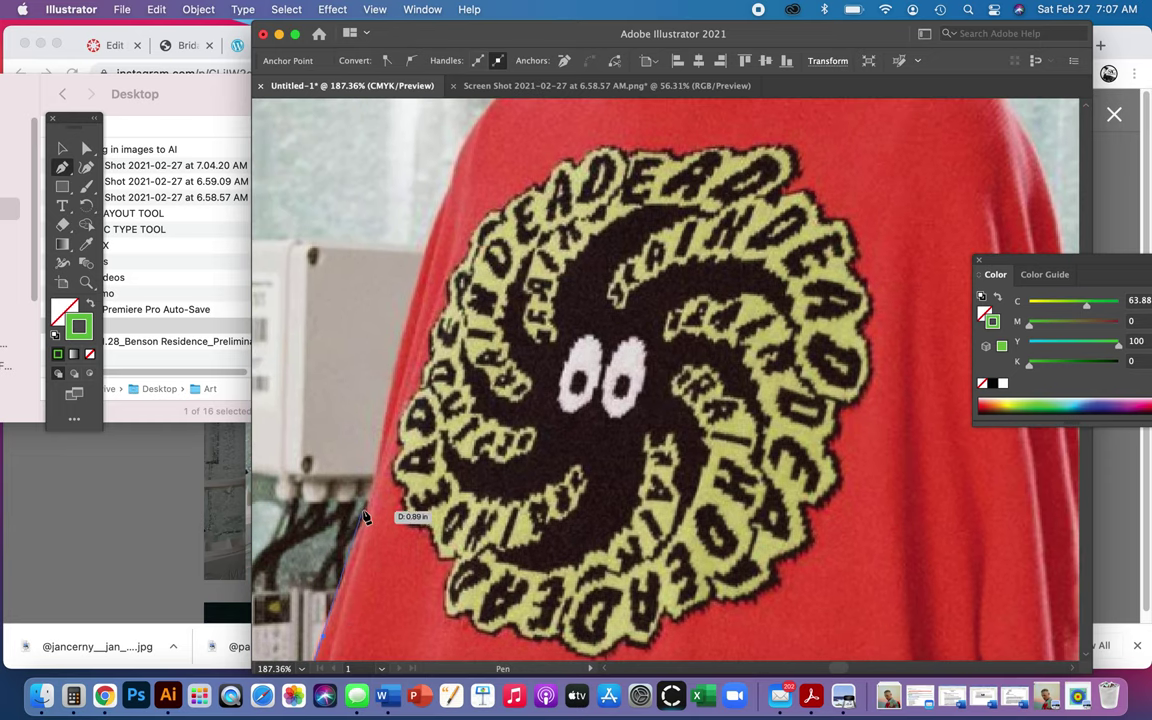
left_click_drag(365, 507, 378, 452)
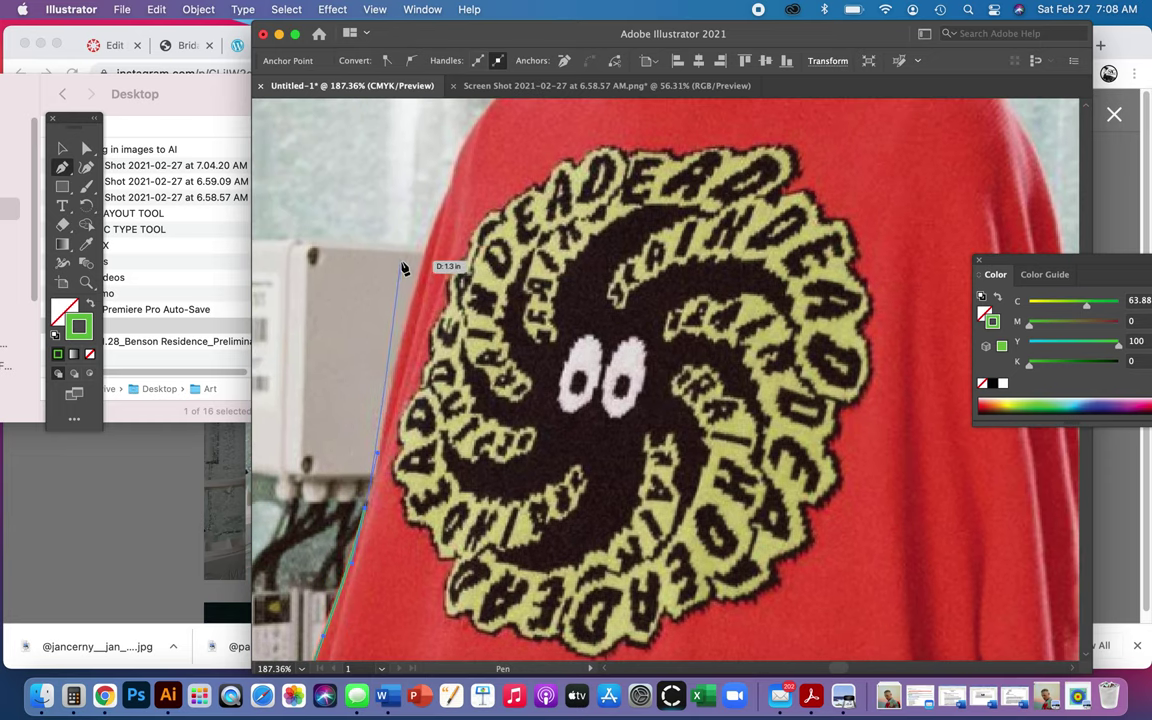
left_click_drag(418, 278, 452, 365)
key("space")
left_click(432, 318)
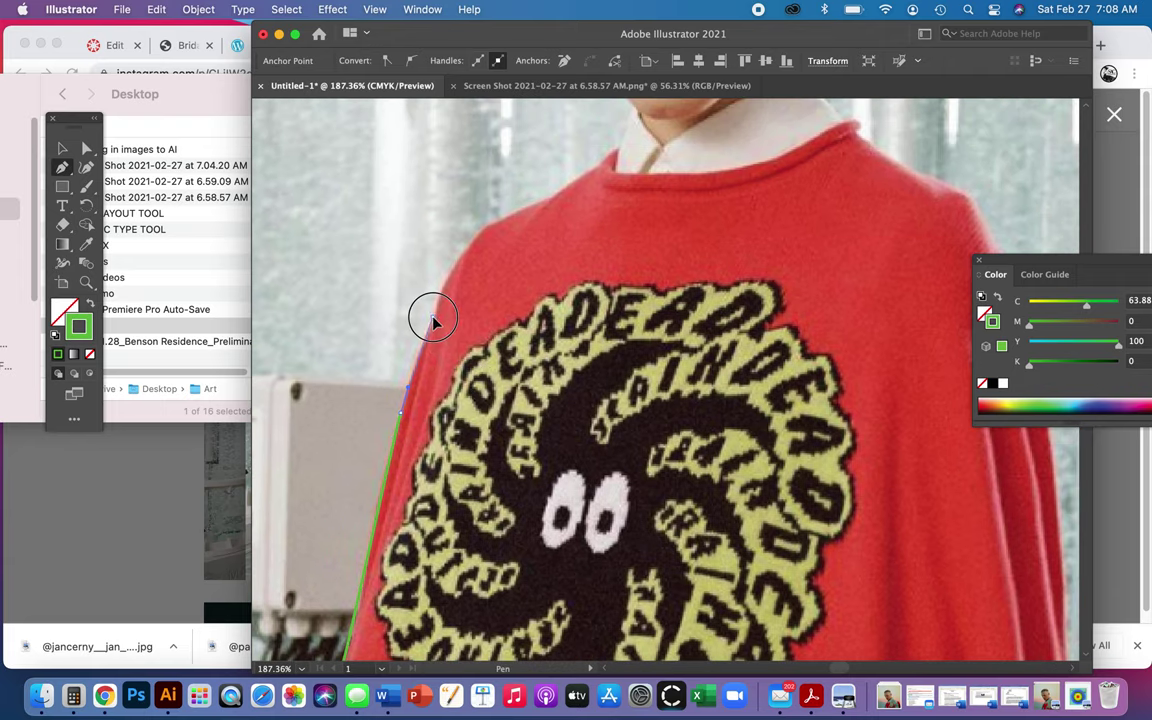
- Curve the path over the left shoulder and along the shirt collar to the chin
left_click_drag(476, 231, 494, 207)
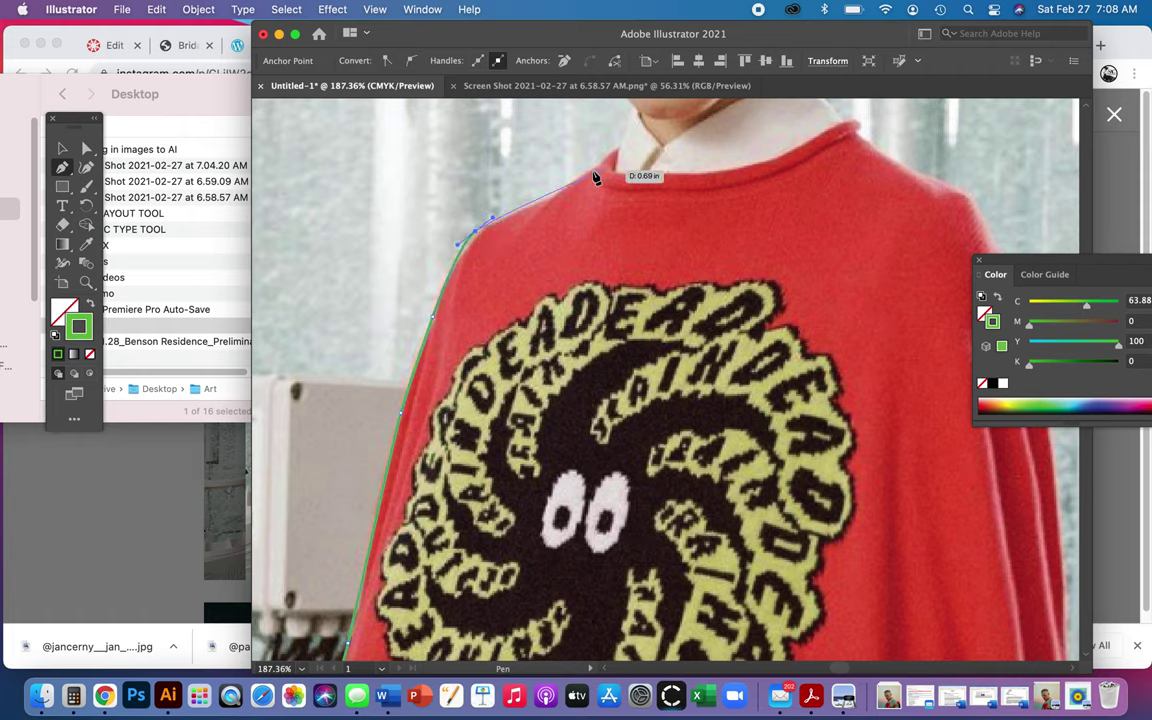
left_click_drag(581, 176, 613, 148)
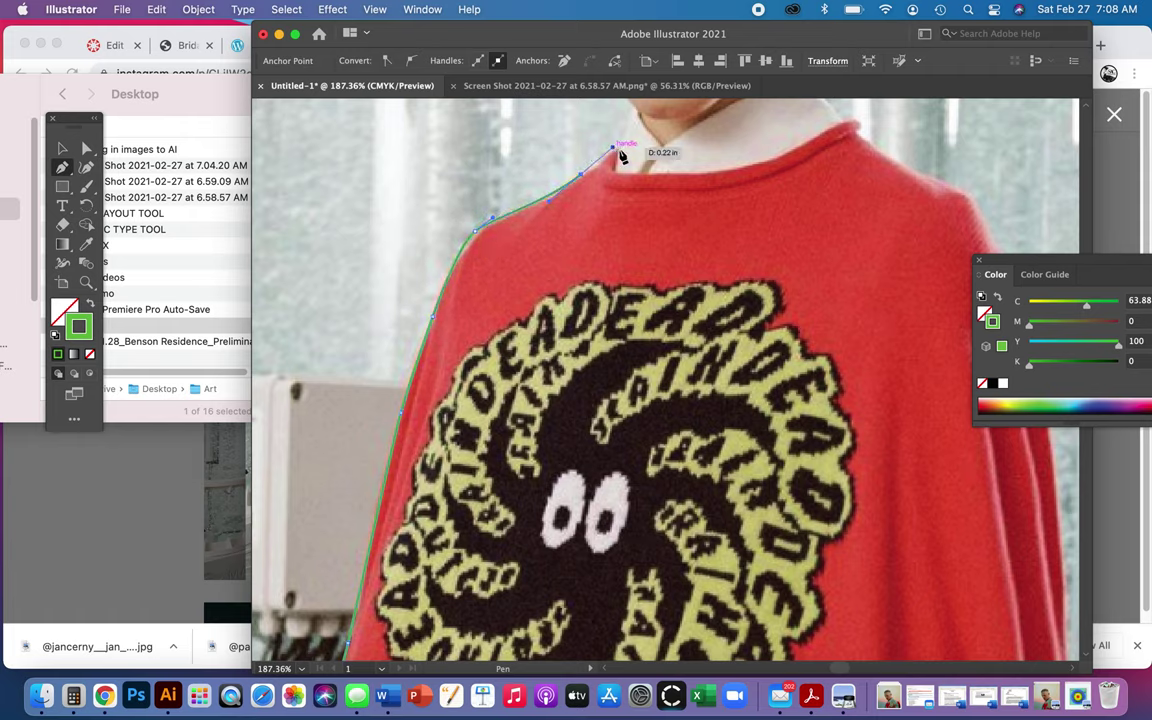
scroll(625, 200, "up", 5)
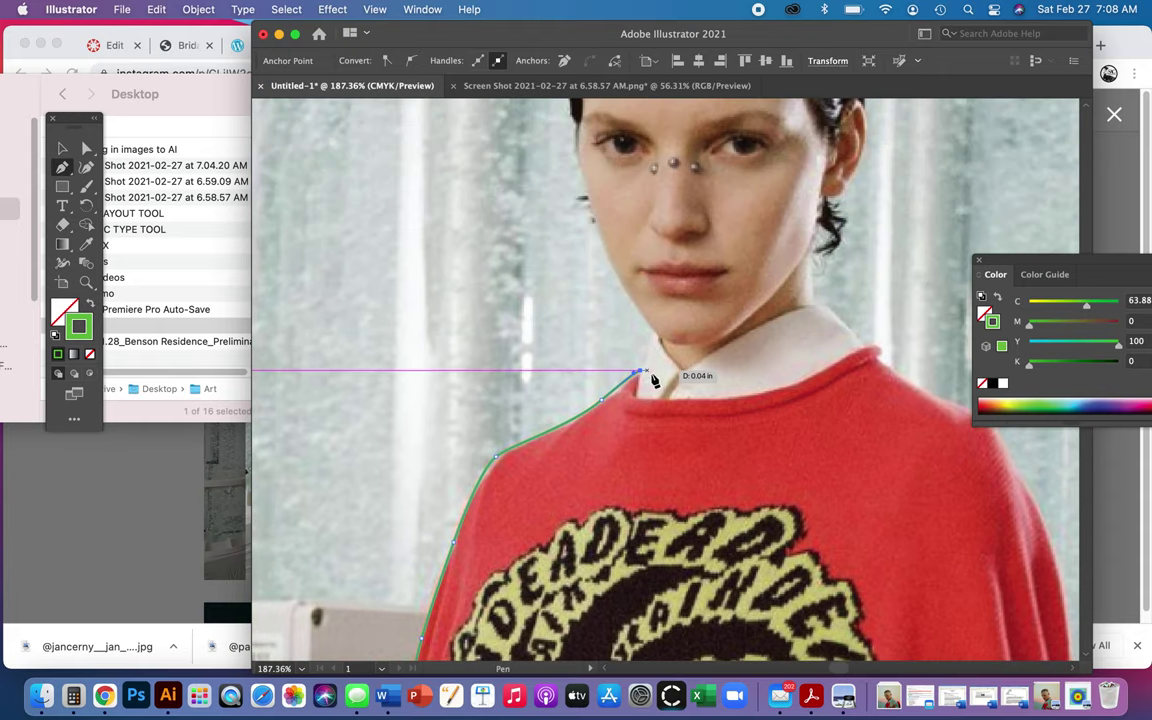
left_click(649, 335)
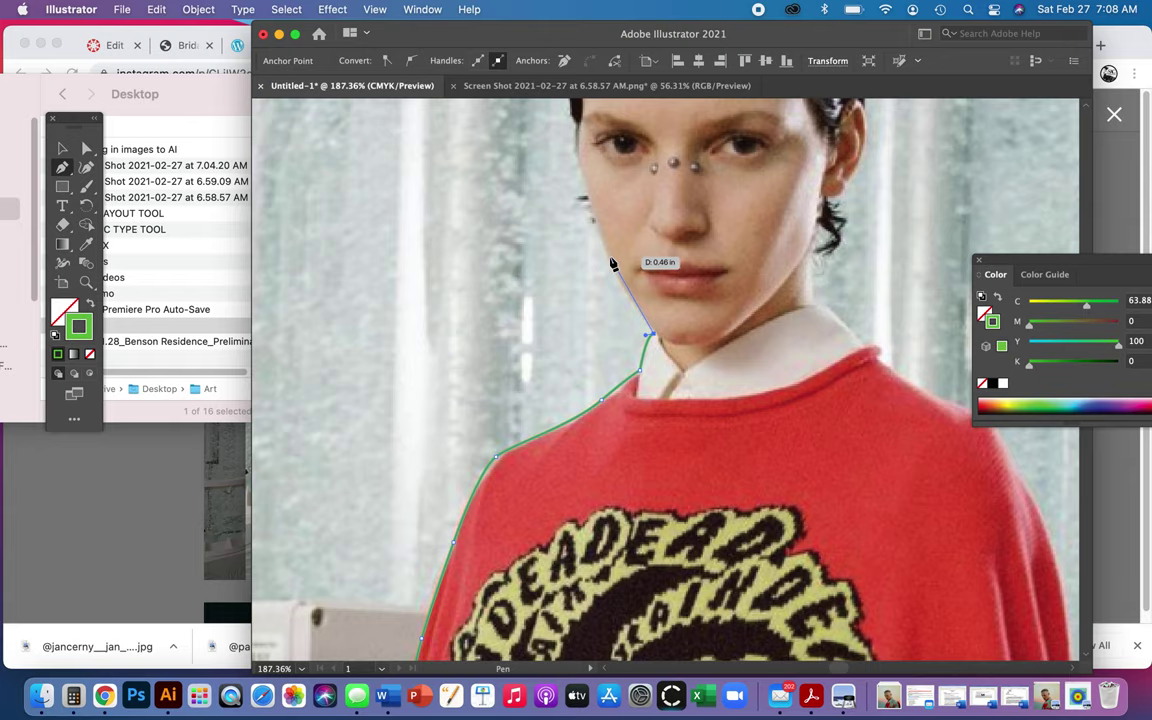
- Trace the left side of the jaw, face and hair up to the photo's top edge
left_click(600, 237)
left_click_drag(600, 235, 599, 231)
left_click_drag(575, 161, 601, 389)
left_click_drag(587, 320, 585, 309)
left_click_drag(603, 227, 646, 189)
left_click(638, 189)
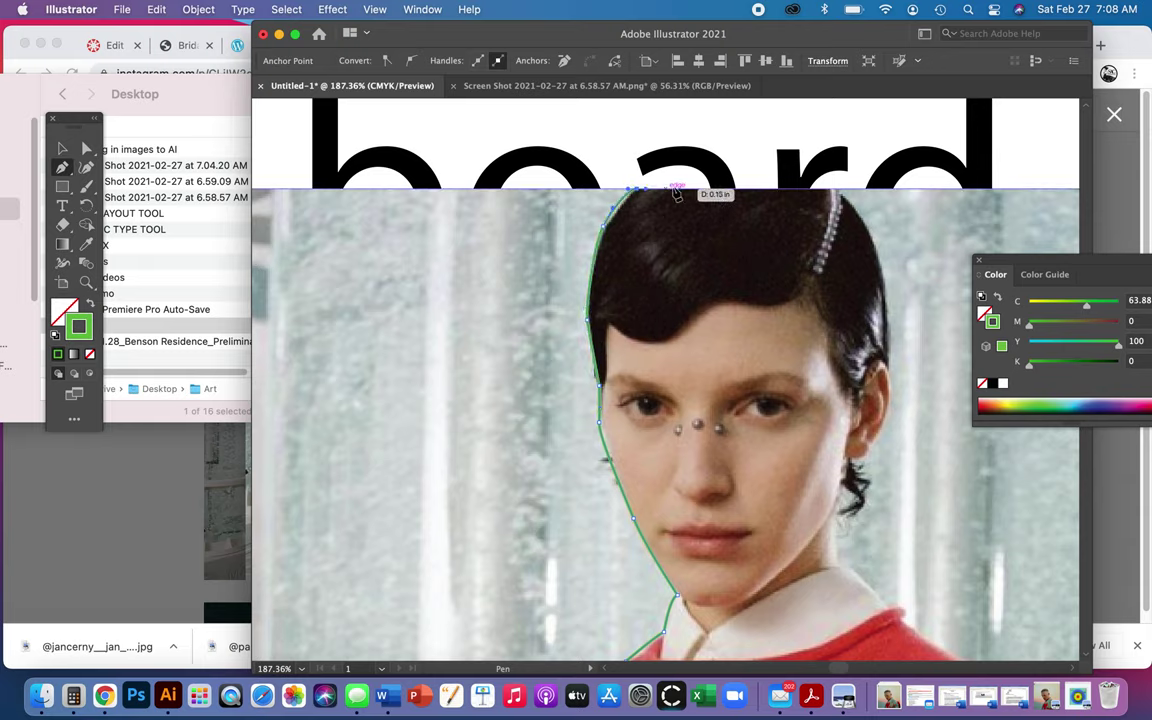
- Run the path across the top of the head and down the right side of the hair and ear
left_click(832, 189)
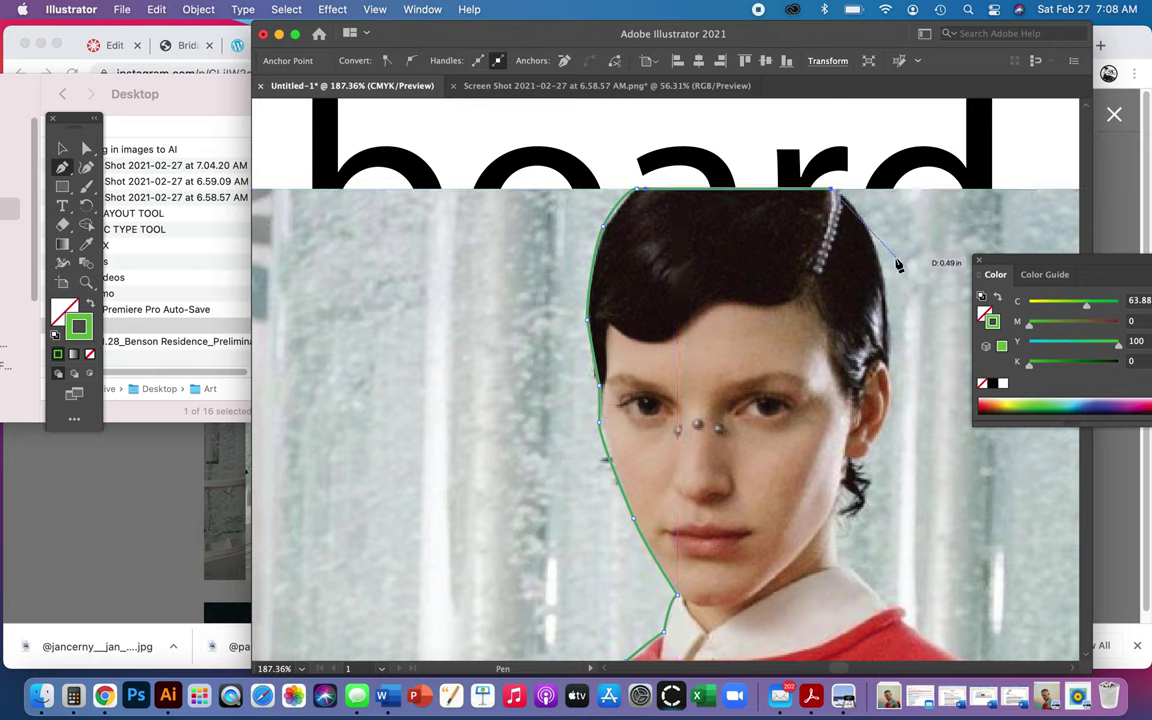
left_click_drag(881, 267, 887, 320)
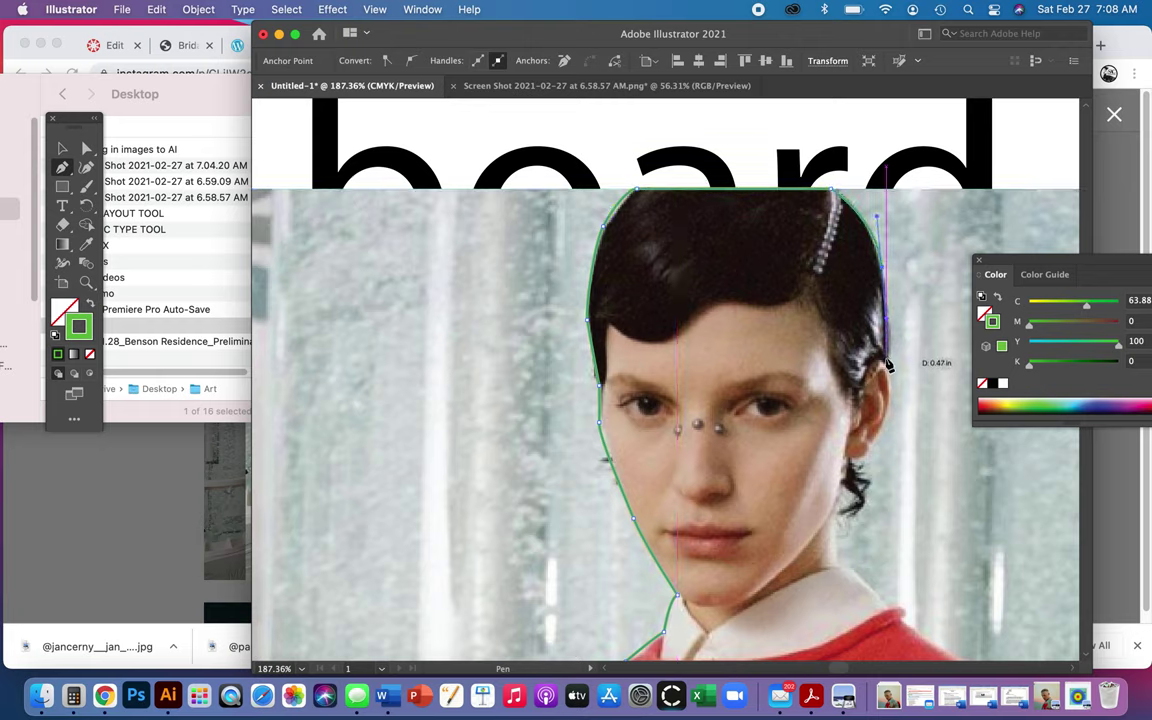
left_click(889, 366)
left_click_drag(886, 416, 859, 459)
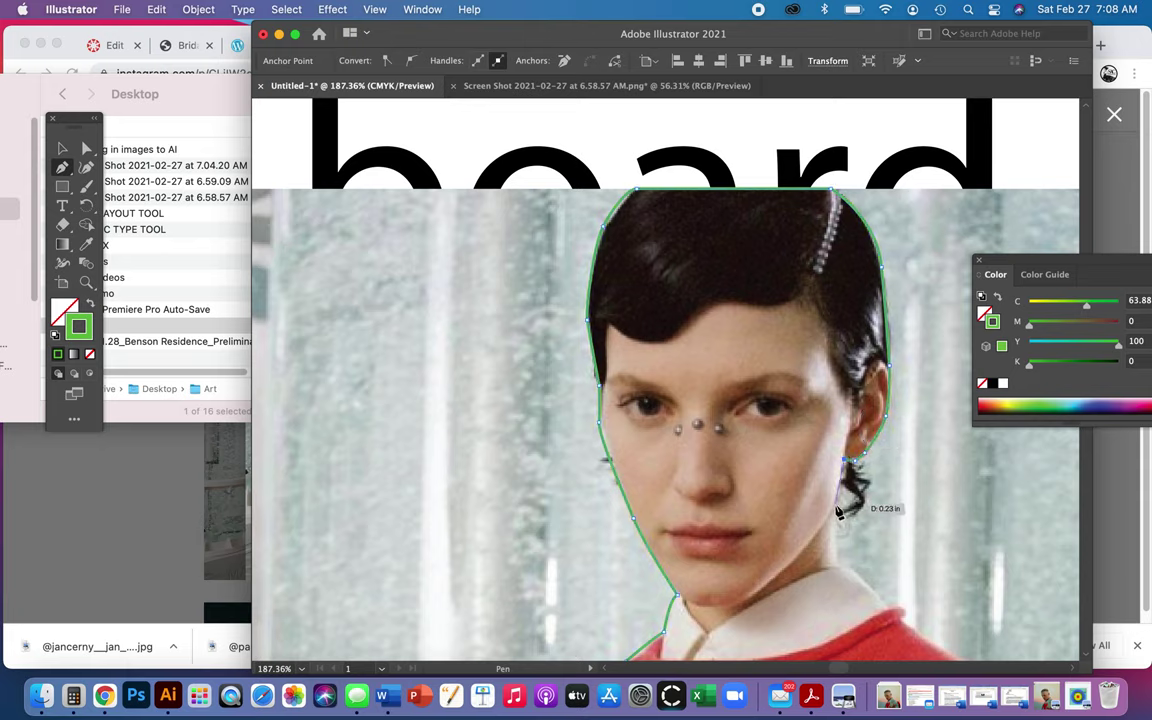
- Trace the right side of the neck, the shirt collar and the sweater neckline over the right shoulder
left_click_drag(836, 524, 741, 330)
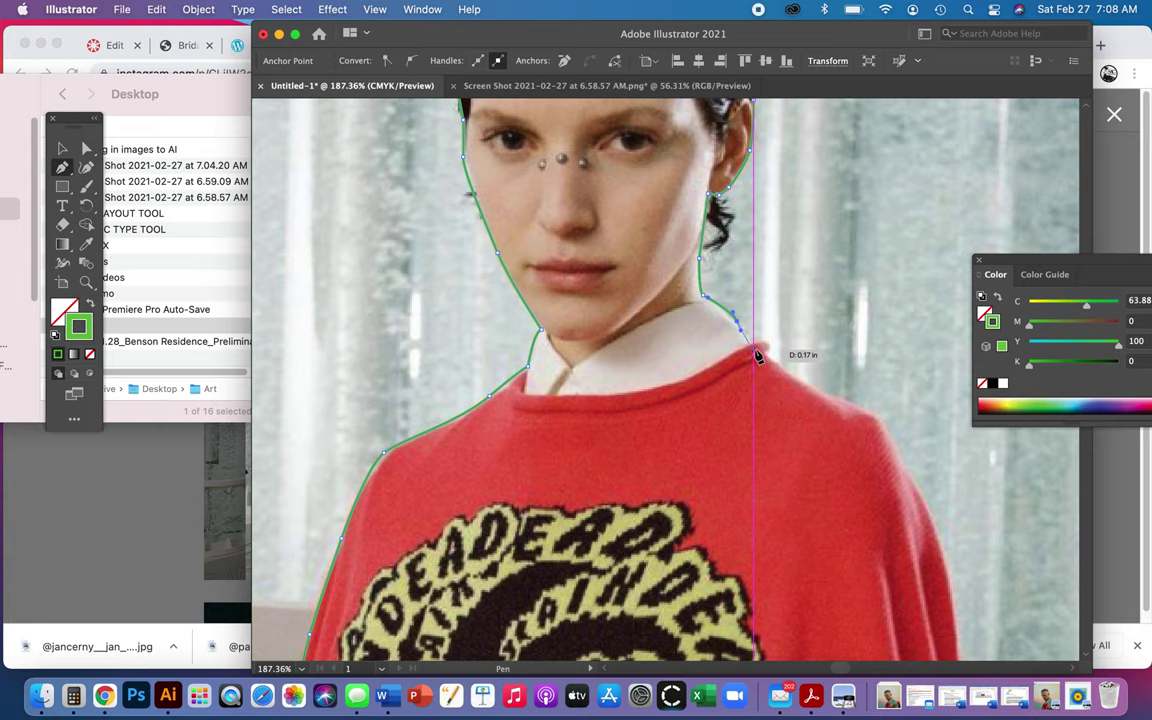
left_click(751, 342)
left_click_drag(768, 343, 697, 292)
left_click_drag(717, 338, 731, 357)
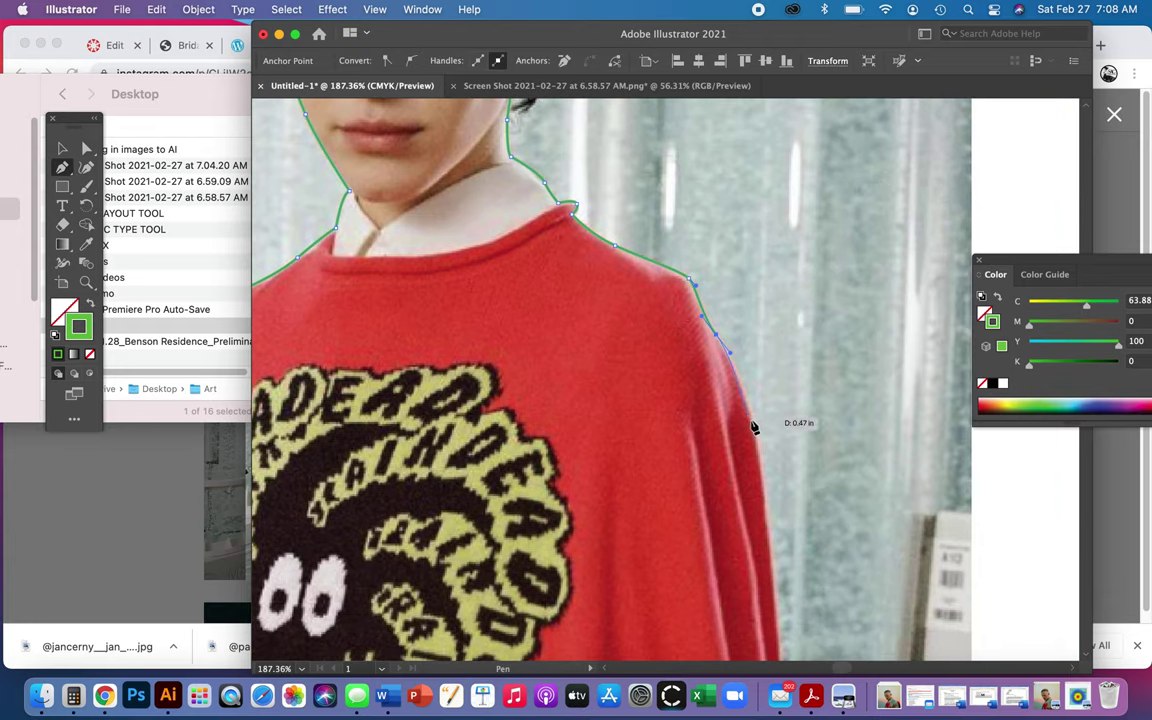
- Continue the path from the right shoulder down the outer edge of the red sweater's upper sleeve
left_click_drag(751, 422, 686, 259)
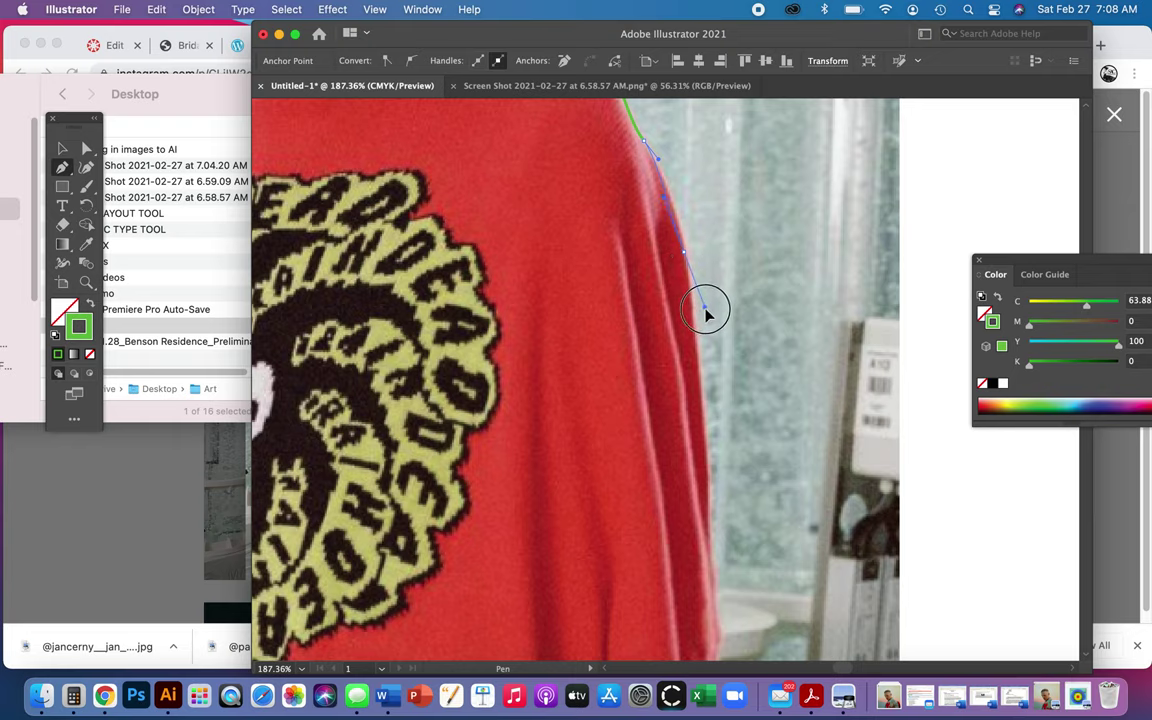
left_click_drag(705, 311, 675, 180)
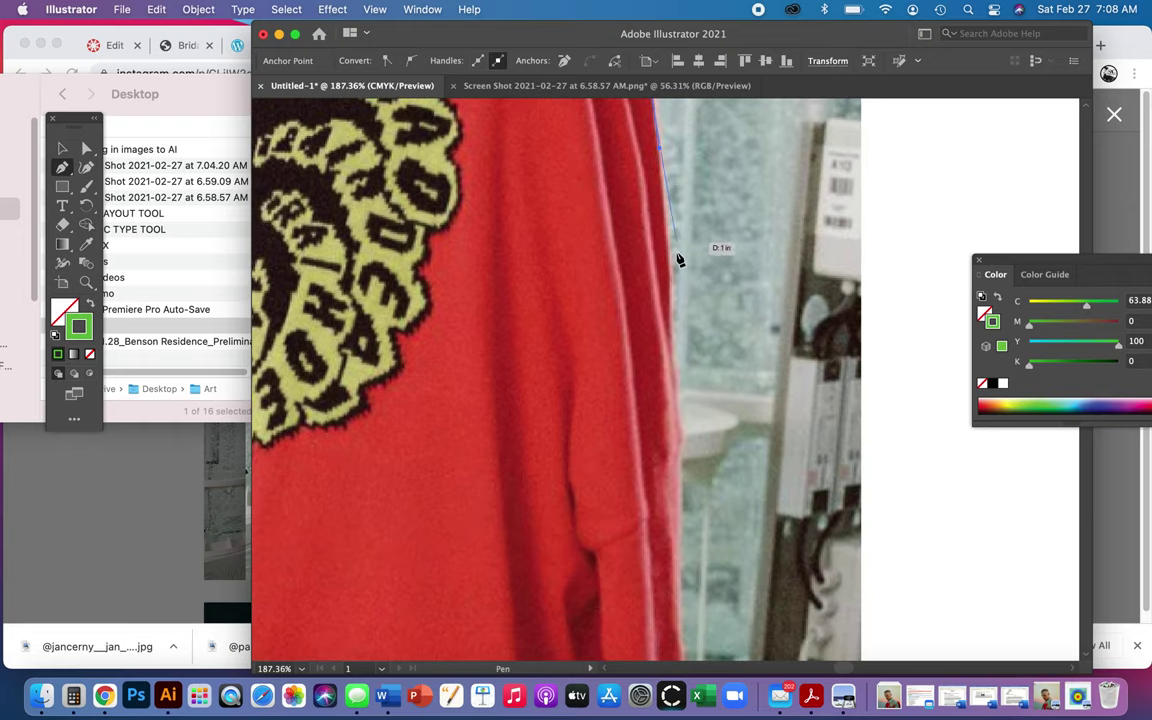
left_click(672, 286)
left_click_drag(687, 374, 670, 235)
left_click(674, 266)
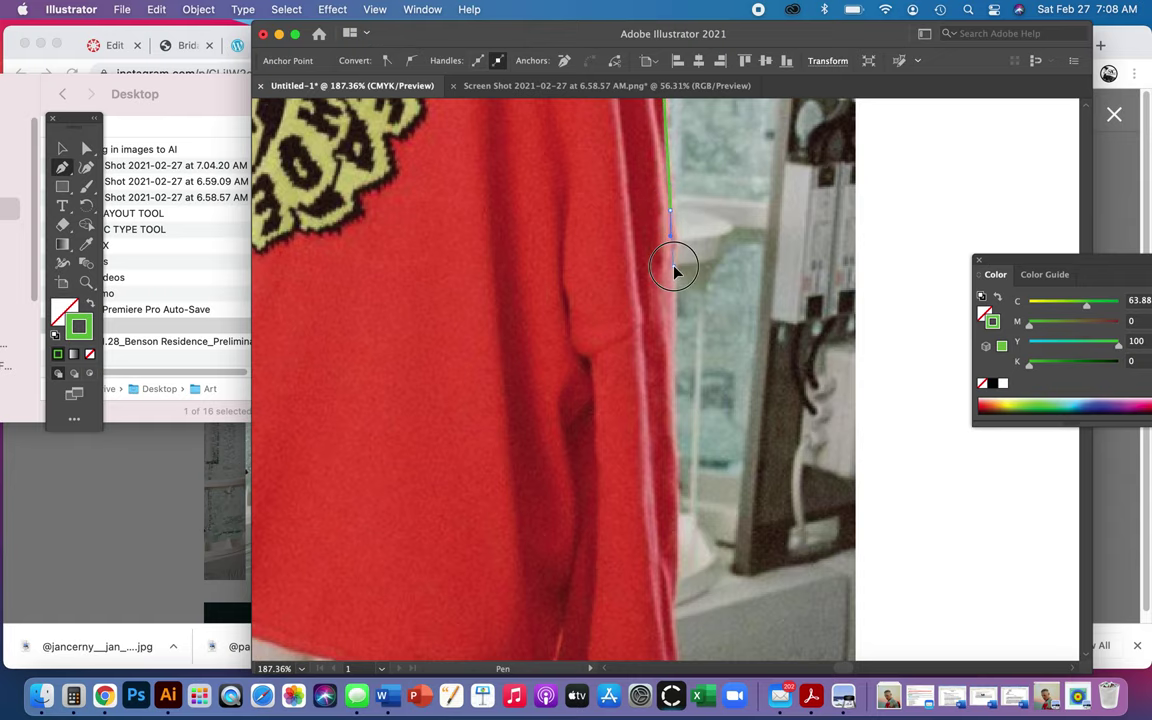
- Trace the outer edge of the right sleeve's lower half down to just above its hem
left_click_drag(672, 410, 673, 431)
left_click_drag(674, 437, 712, 377)
left_click_drag(721, 466, 712, 181)
left_click(719, 508)
left_click_drag(720, 273, 729, 310)
left_click(733, 377)
- Curve the path around the sleeve's rounded corner and along its hem to the small notch
left_click_drag(744, 403, 697, 444)
left_click(652, 445)
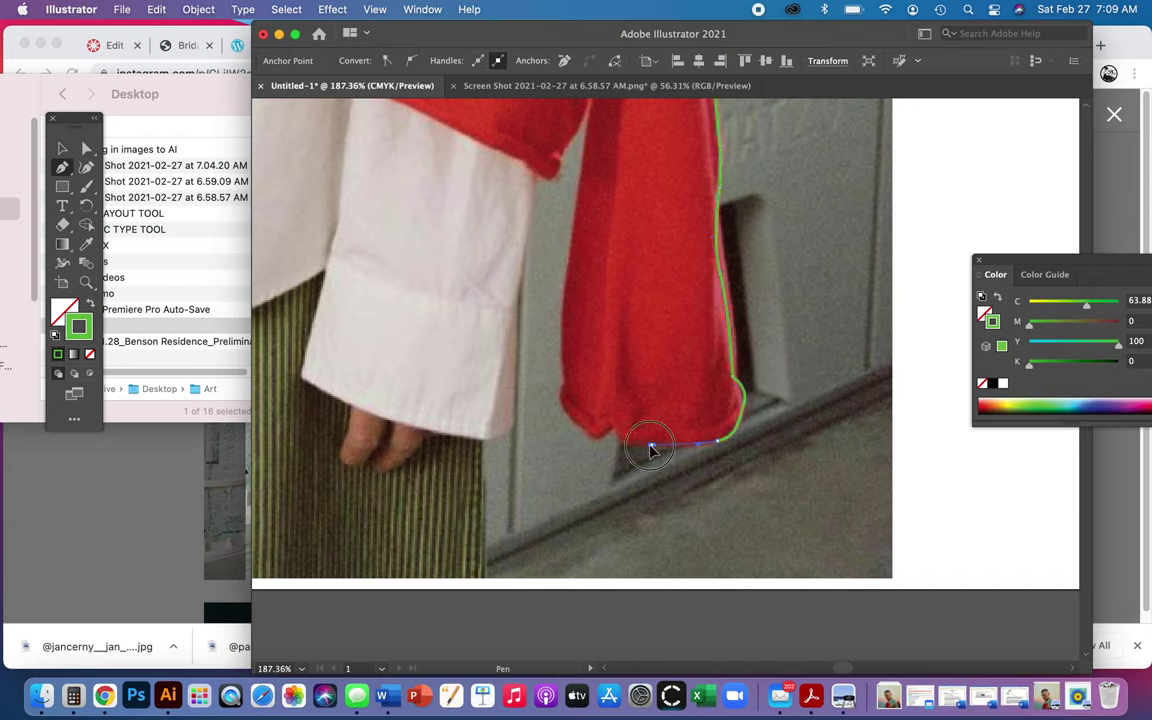
left_click(628, 446)
left_click(610, 429)
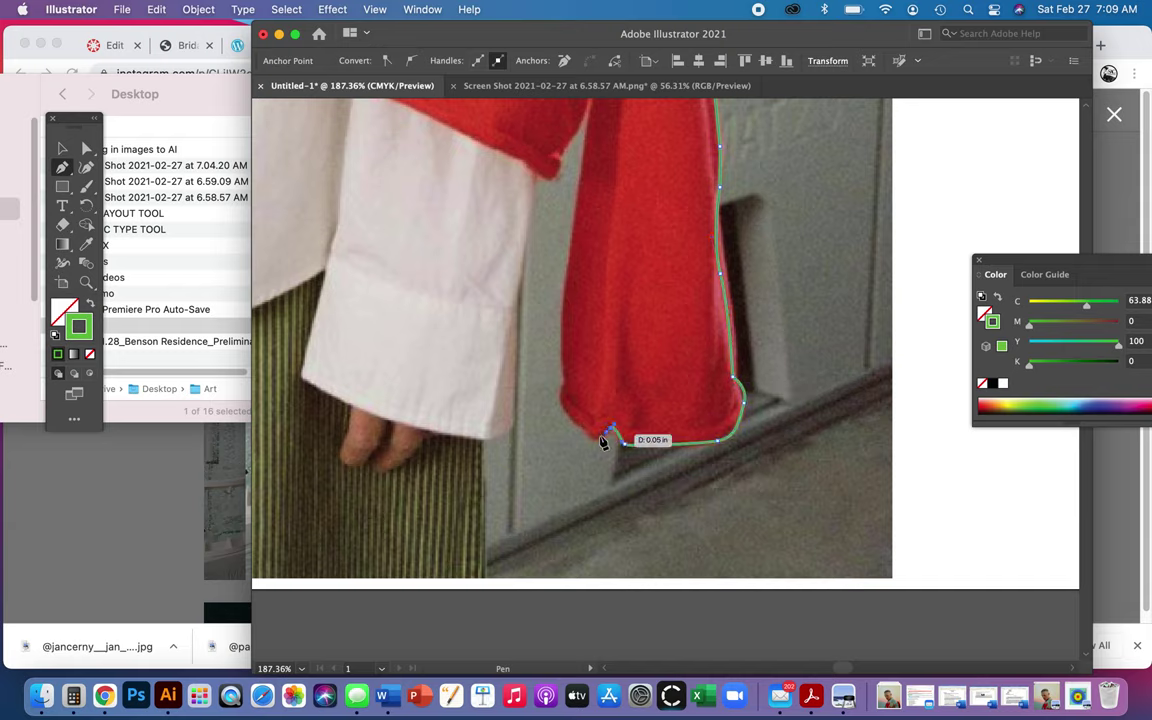
- Trace the sleeve's inner edge up to the gap beside the body, then back down to the sweater's hem corner
left_click_drag(597, 437, 566, 276)
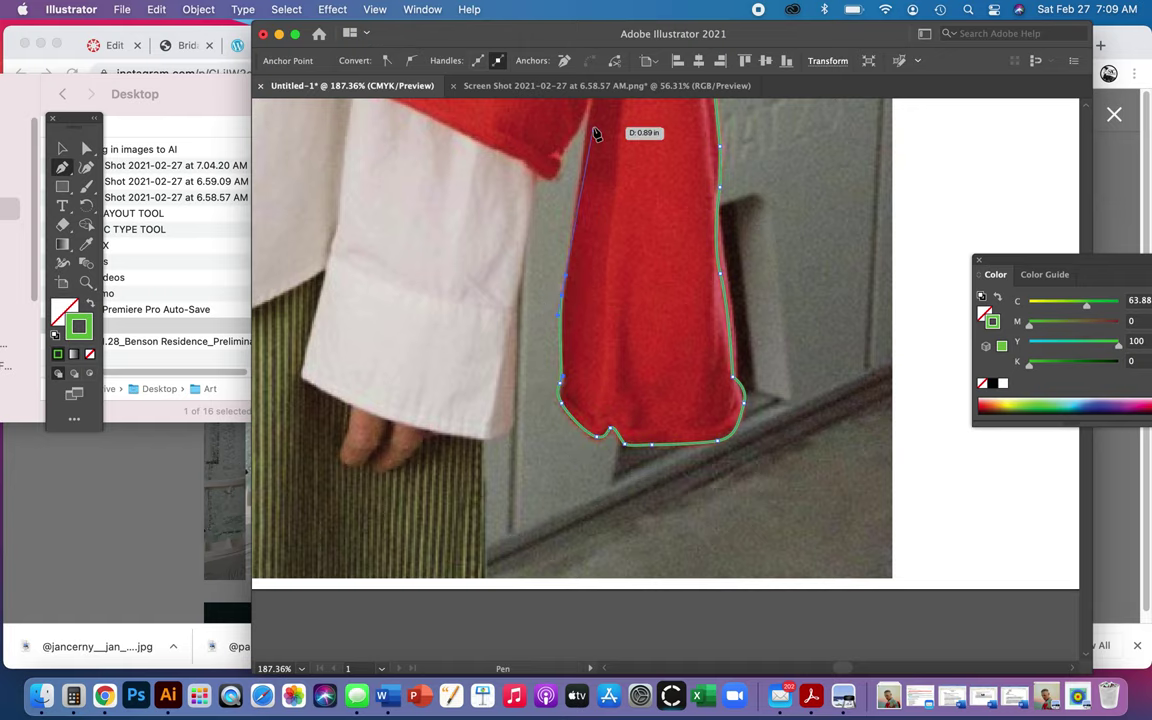
left_click_drag(594, 130, 611, 277)
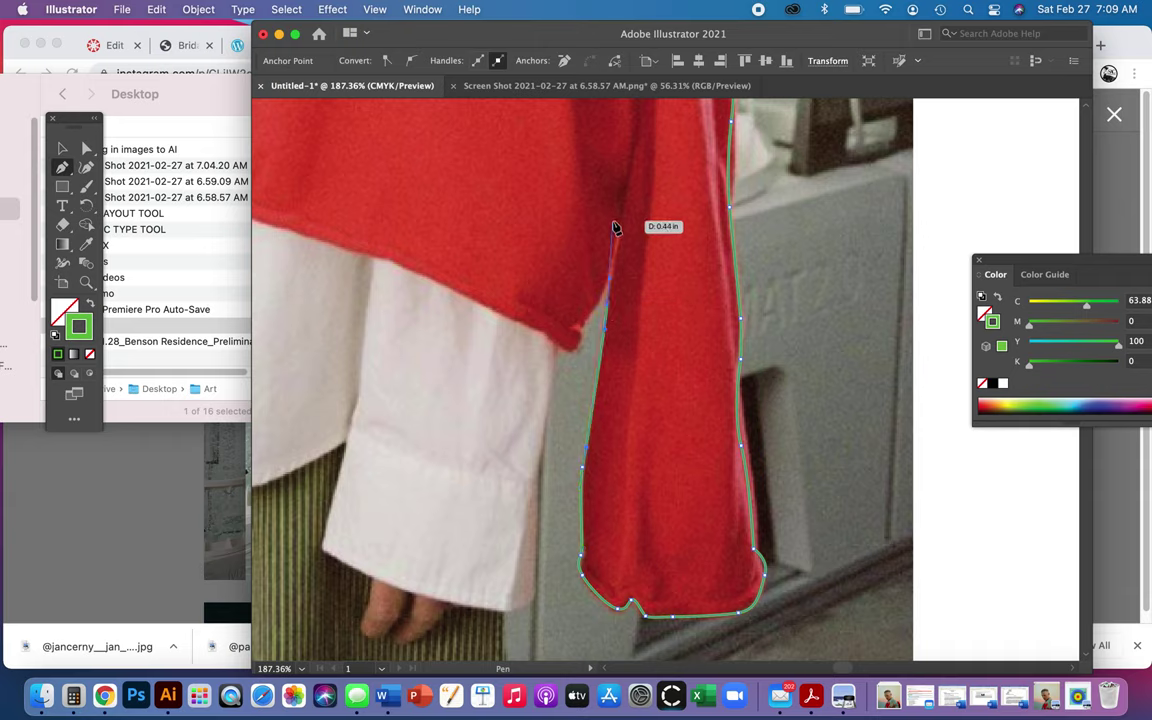
left_click(619, 234)
left_click_drag(587, 318, 567, 350)
left_click(557, 343)
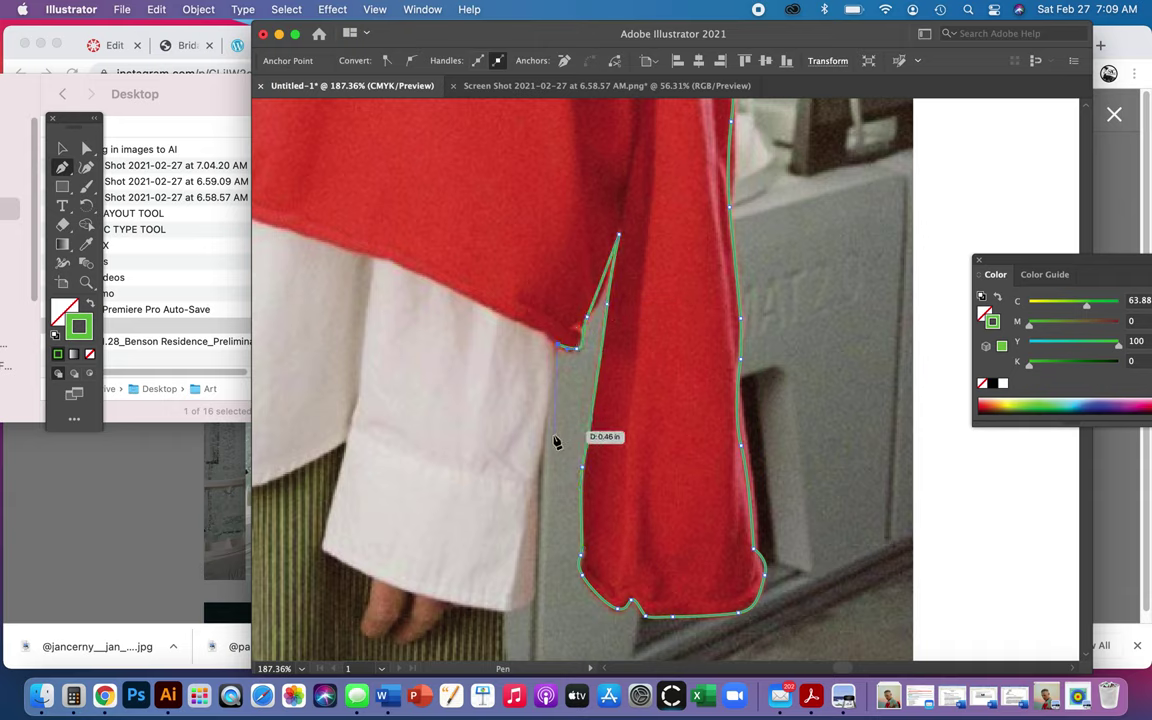
- Trace the outer edge of the white shirt sleeve and around its cuff corner to the trousers
left_click(542, 444)
left_click_drag(542, 444, 538, 217)
key("space")
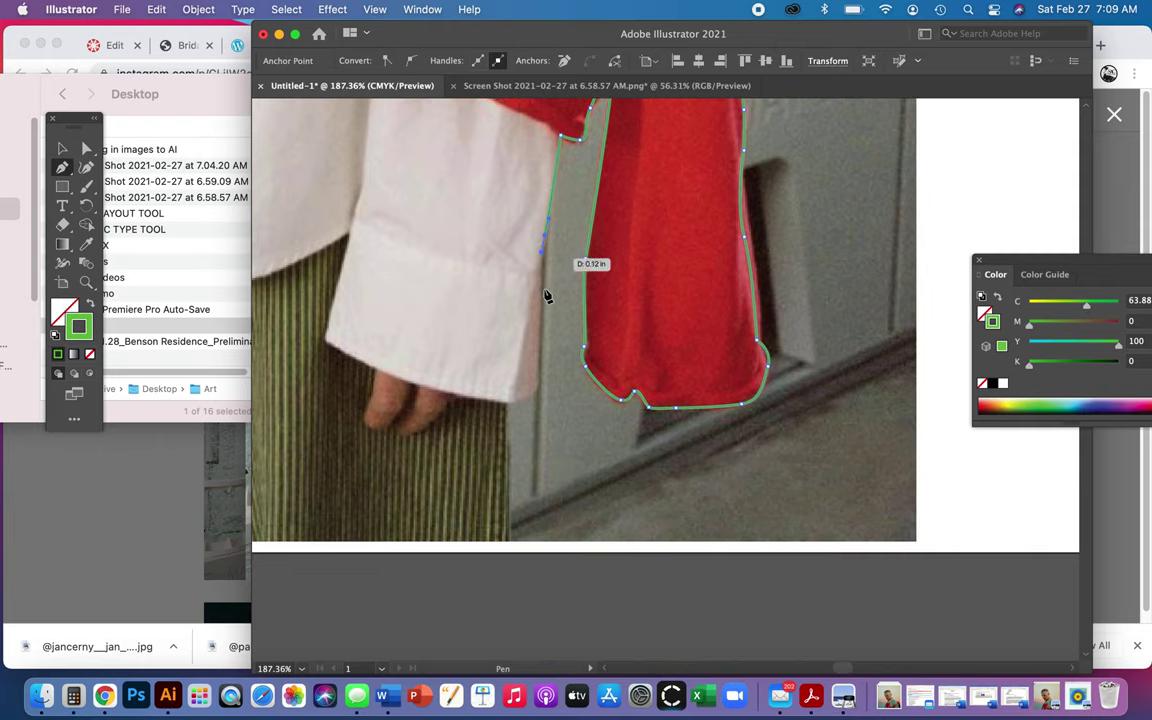
left_click_drag(542, 283, 542, 303)
left_click(538, 384)
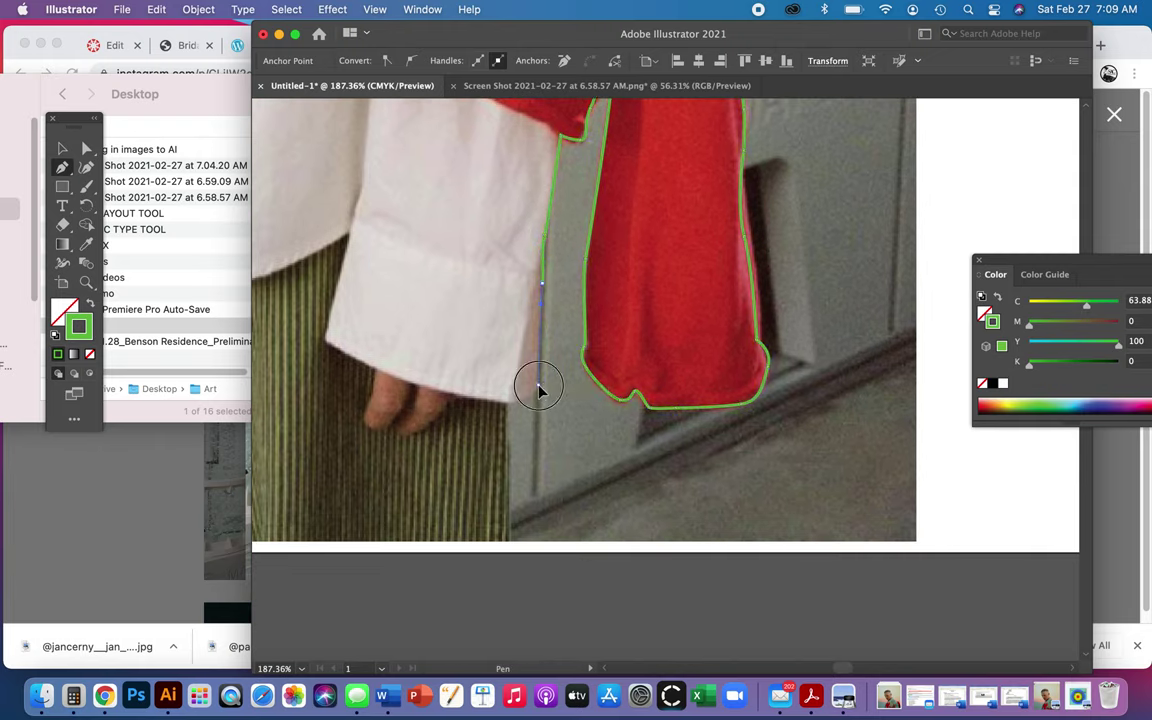
left_click(525, 401)
left_click(506, 401)
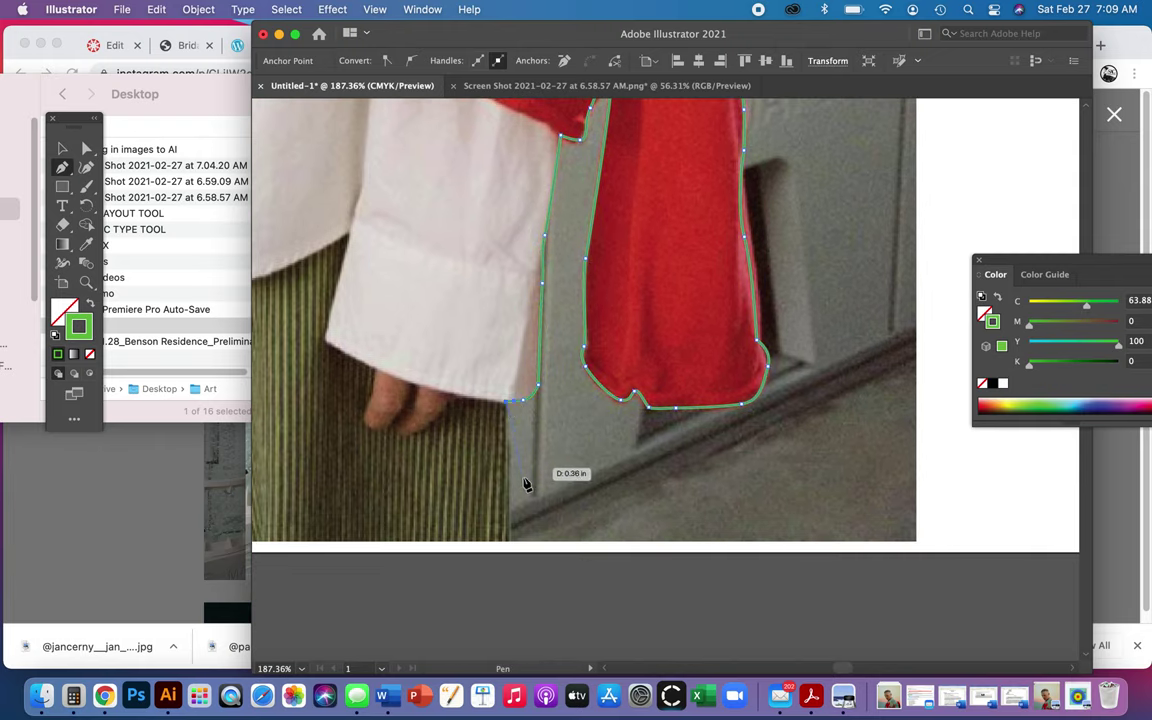
- Run the path down the trouser edge to the photo's bottom edge and close it at the starting anchor
left_click(509, 541)
key("space")
left_click_drag(490, 542, 671, 361)
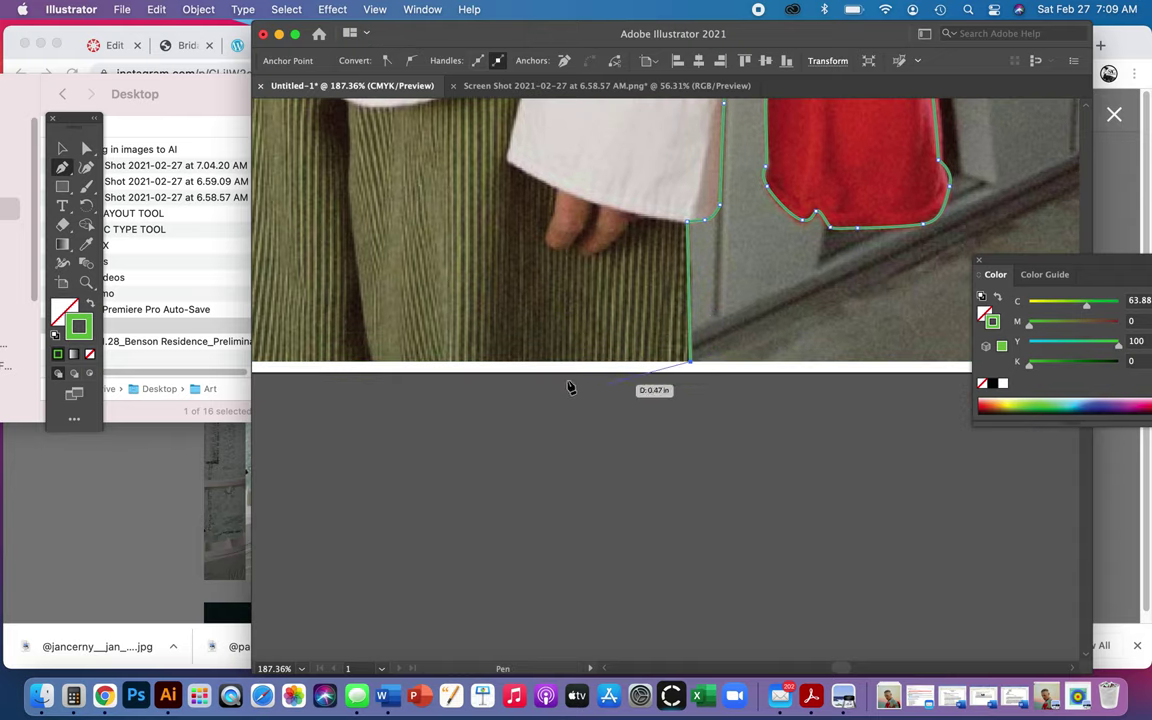
key("space")
left_click_drag(329, 361, 638, 365)
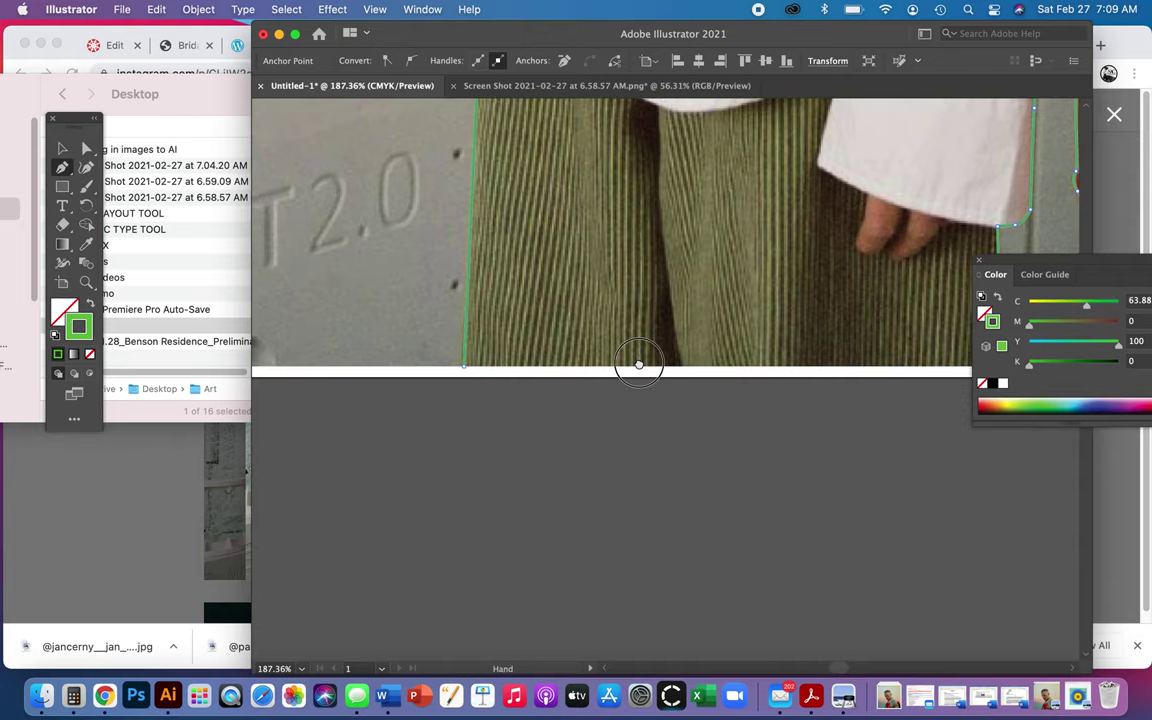
left_click_drag(510, 405, 473, 385)
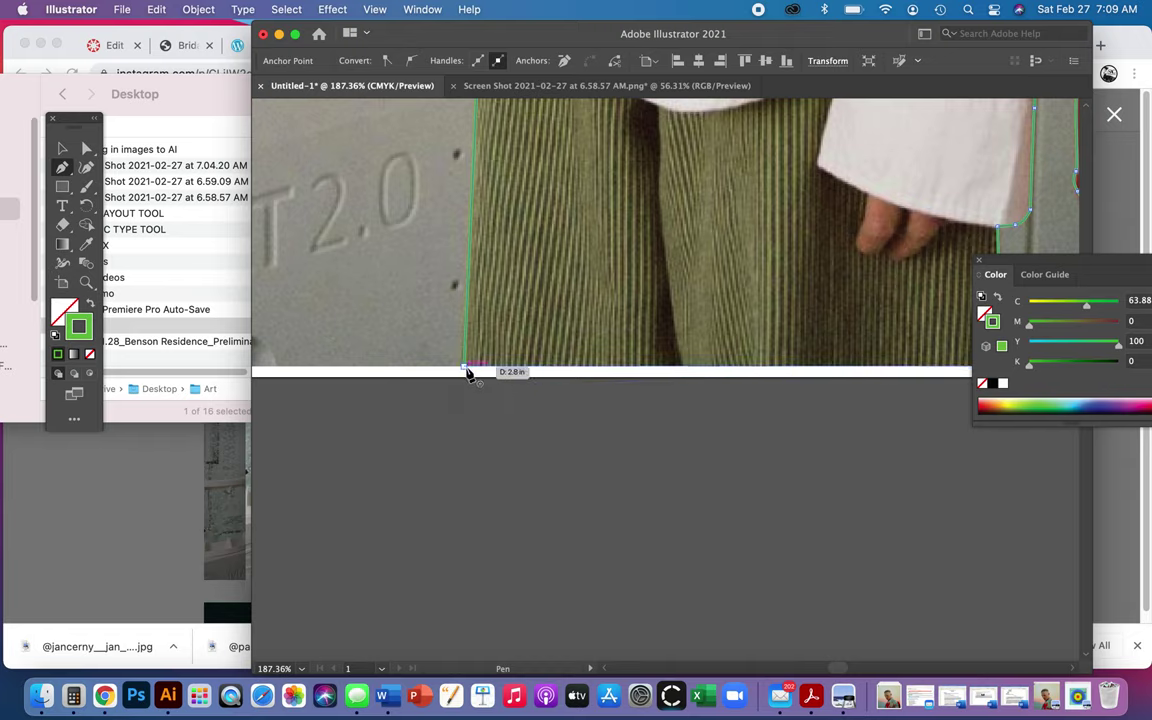
left_click(466, 372)
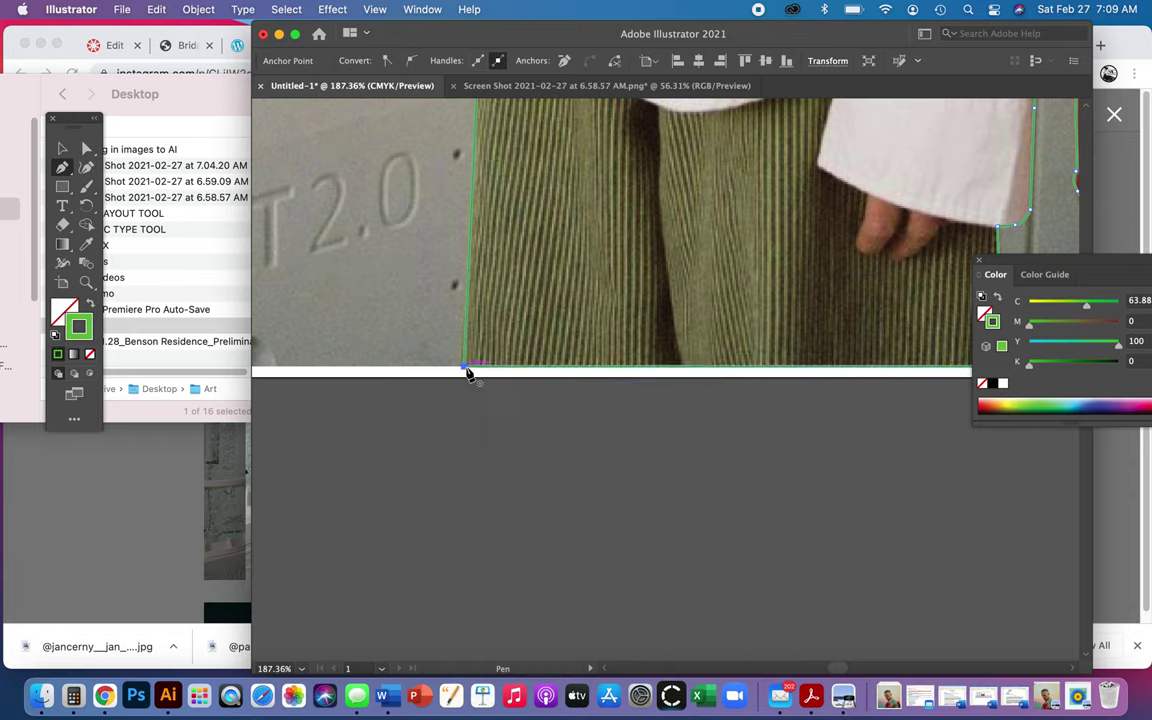
- Select the finished green outline around the figure and increase its stroke weight to 8 pt
left_click(59, 148)
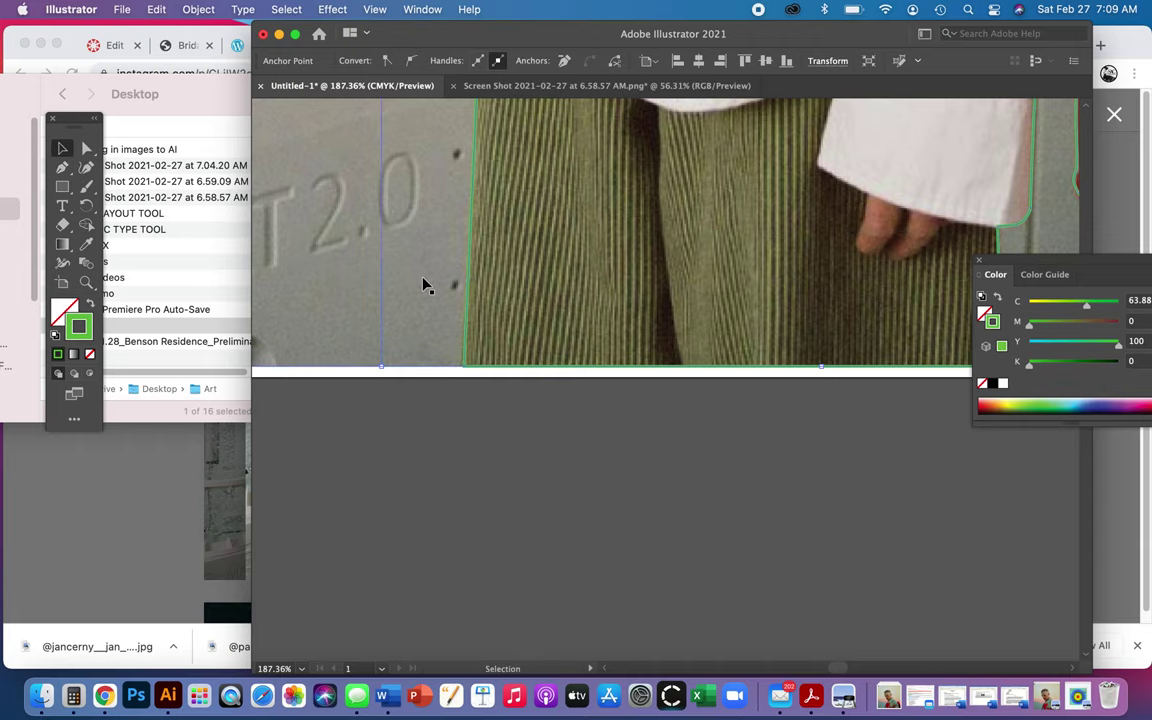
key("super+0")
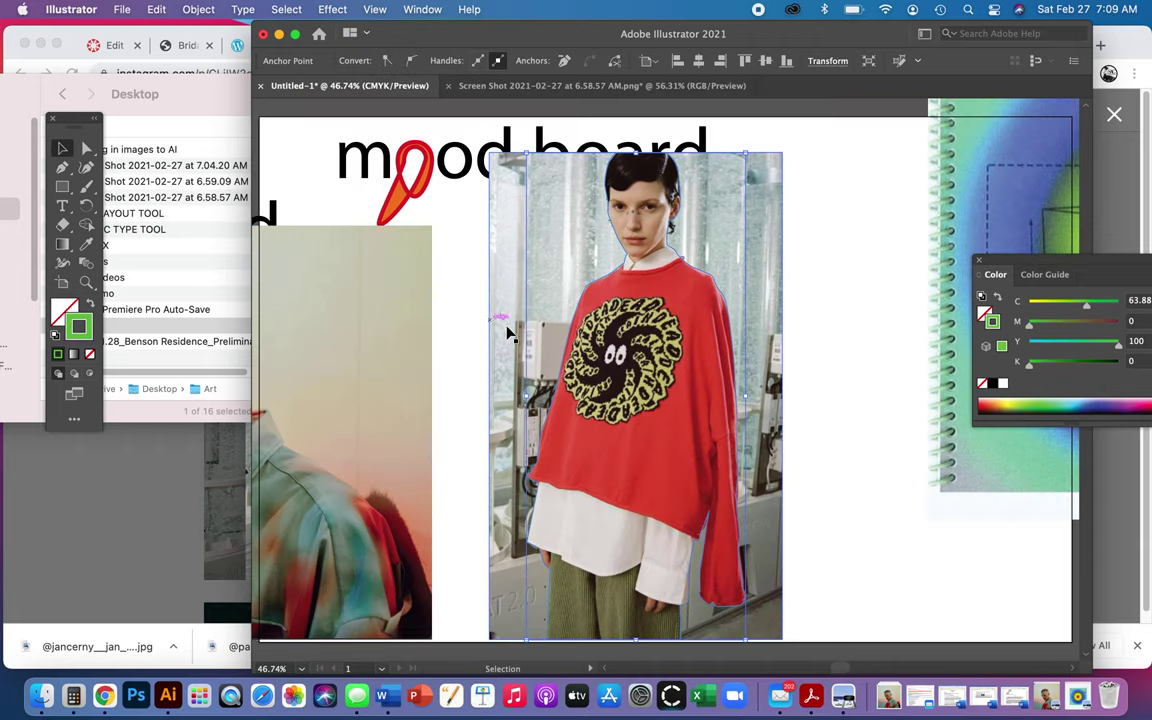
left_click(466, 194)
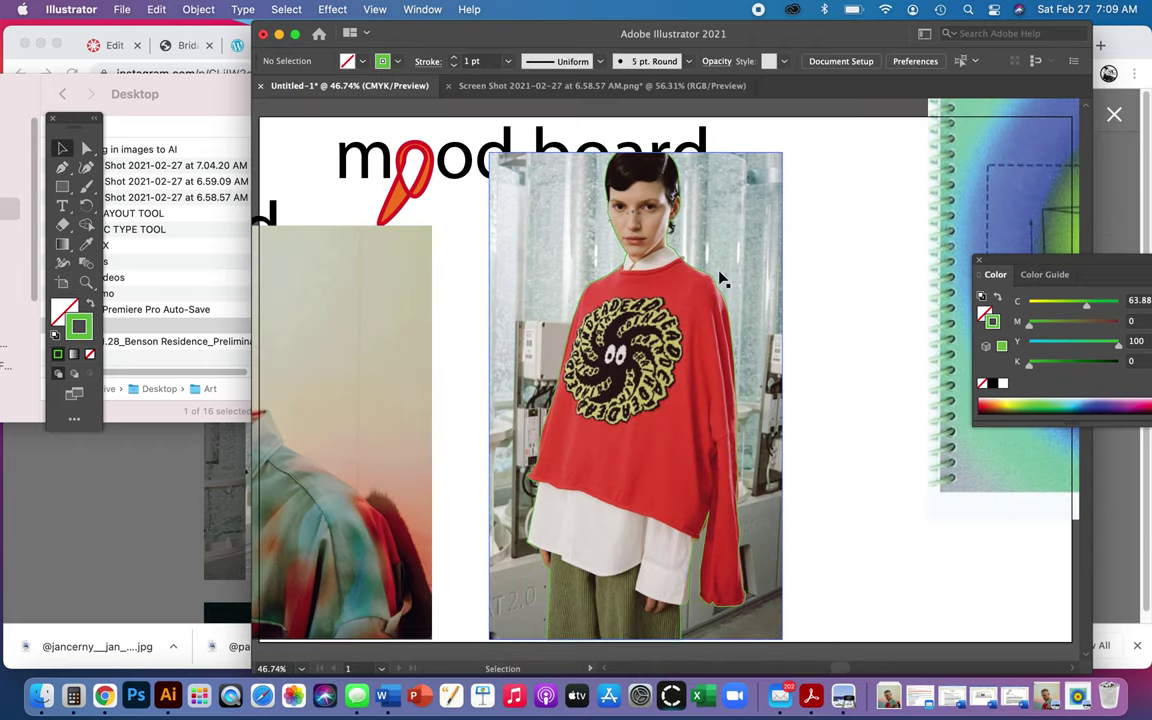
left_click(710, 280)
left_click(710, 285)
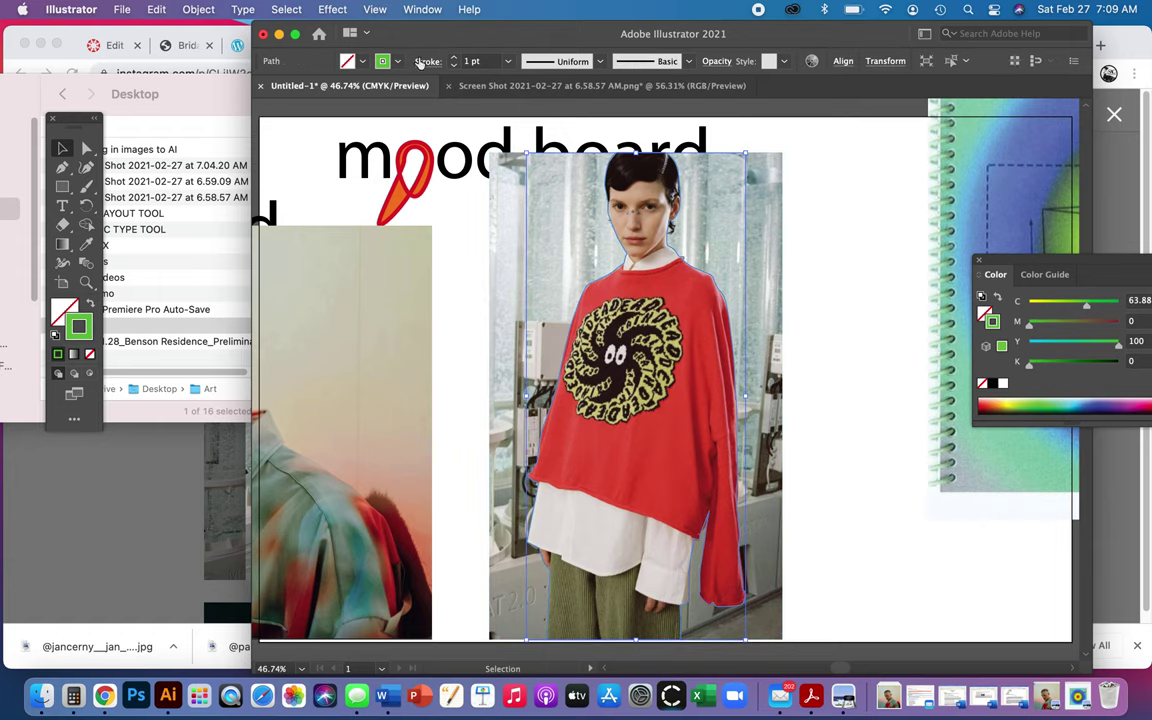
left_click(454, 58)
left_click(454, 58)
left_click(454, 58)
left_click(454, 58)
left_click(454, 58)
left_click(453, 57)
left_click(453, 57)
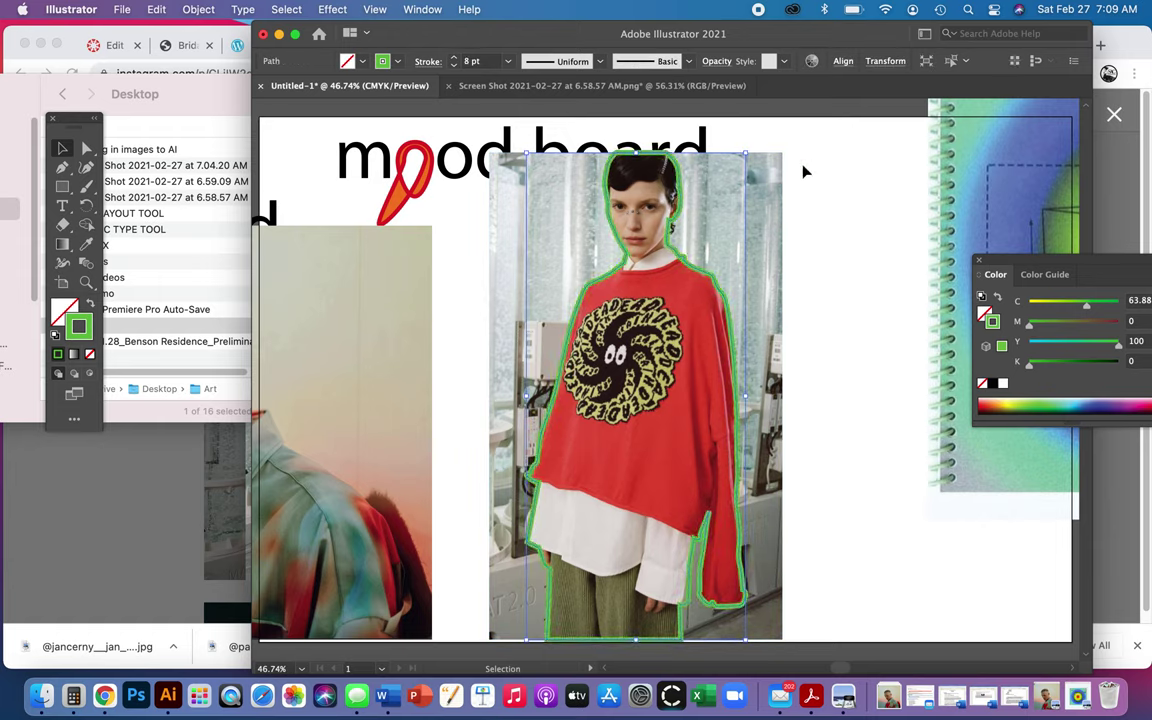
left_click(864, 195)
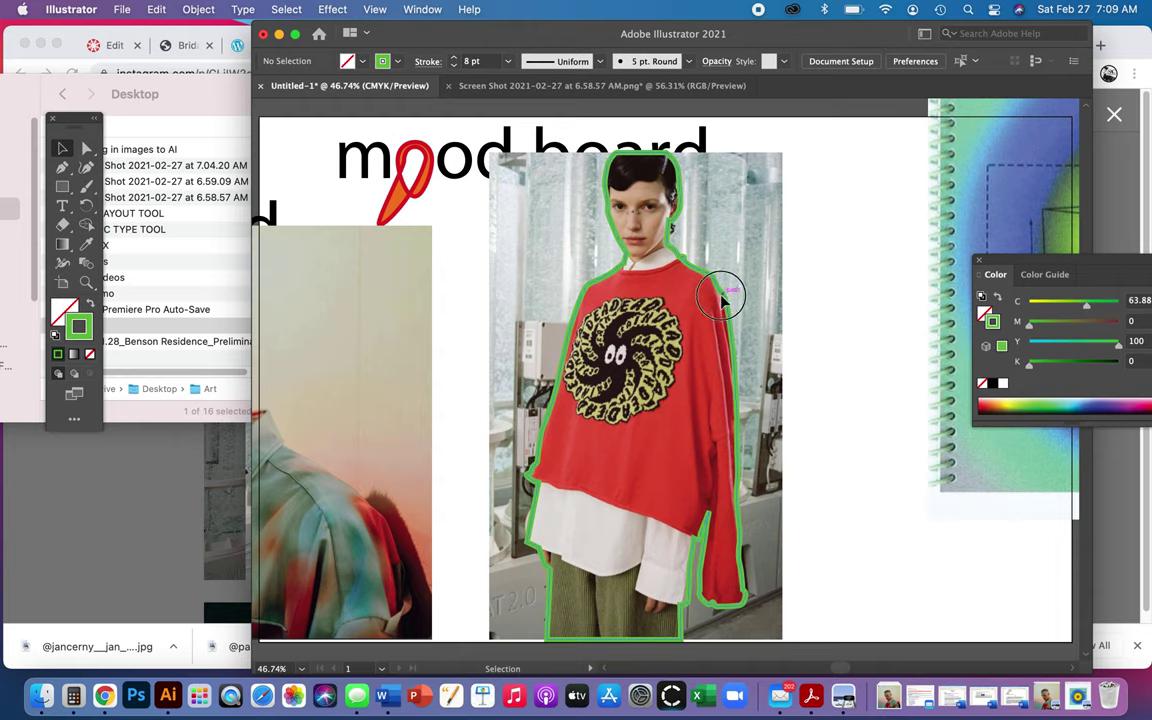
left_click(726, 295)
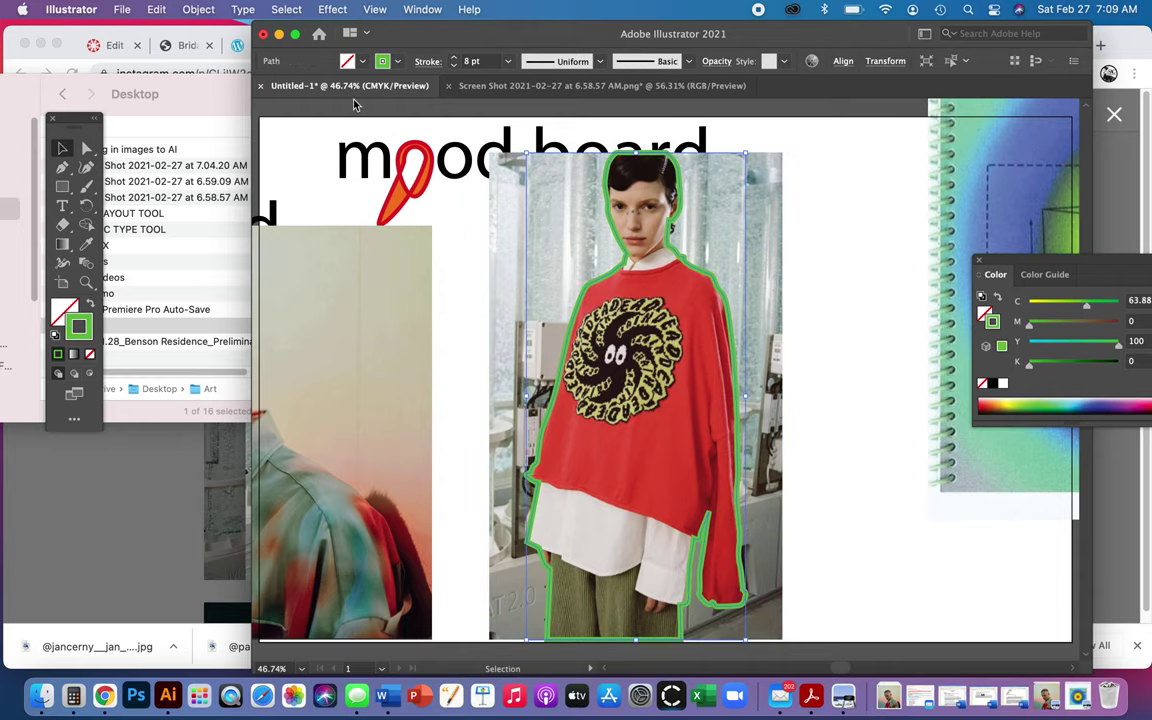
left_click(303, 160)
left_click(193, 10)
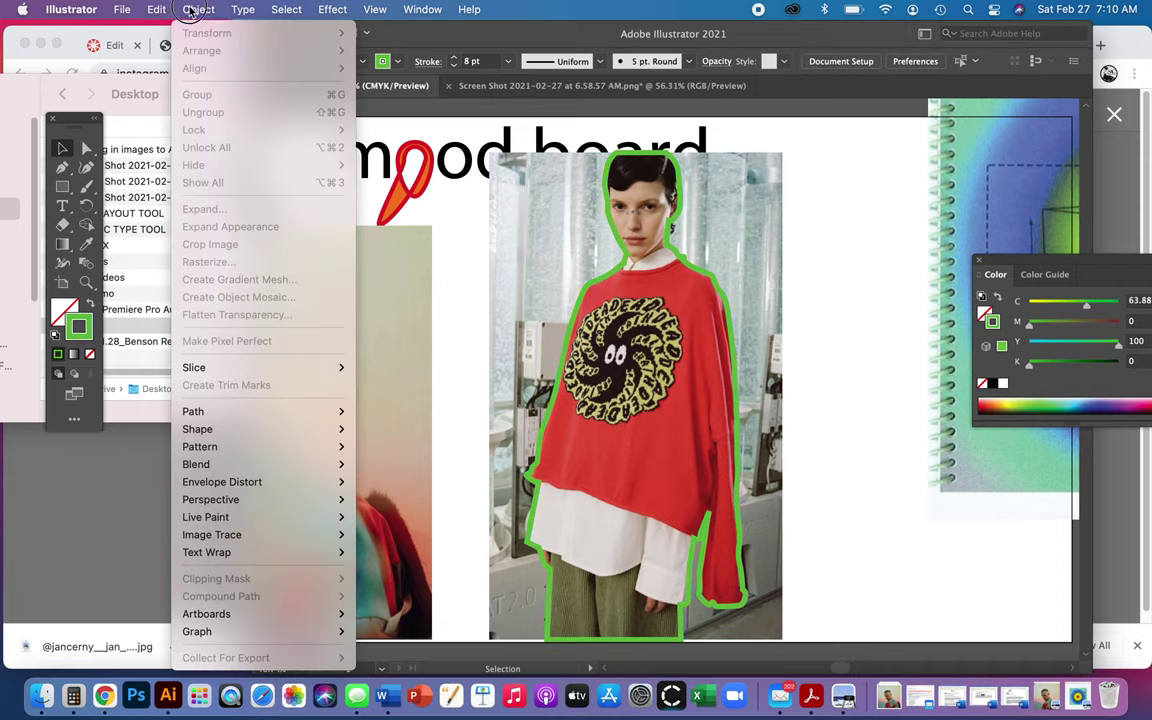
mouse_move(157, 10)
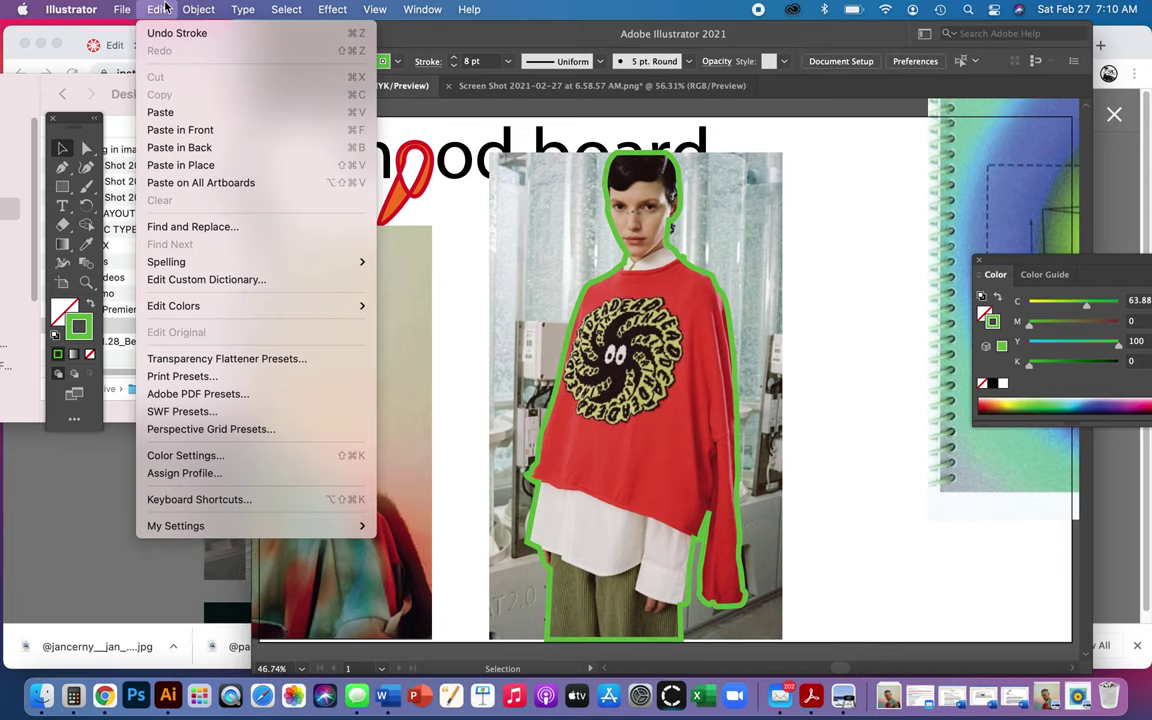
left_click(549, 345)
- Try to make a clipping mask with only the green outline selected
left_click(576, 307)
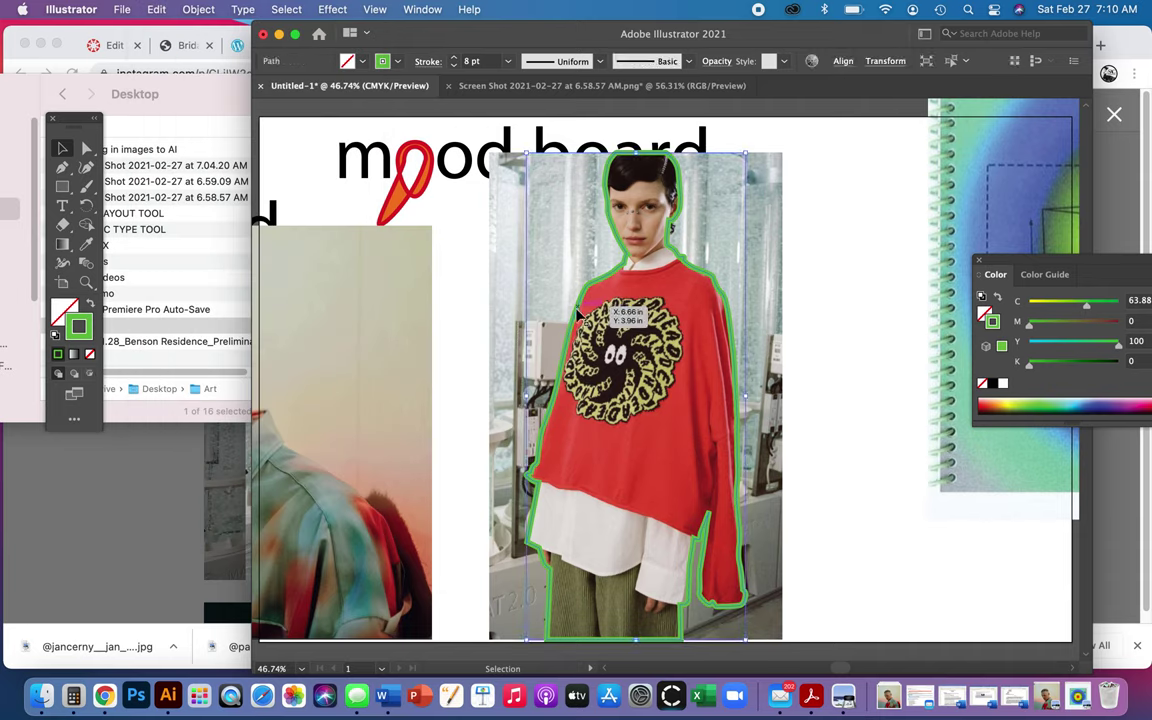
left_click(198, 9)
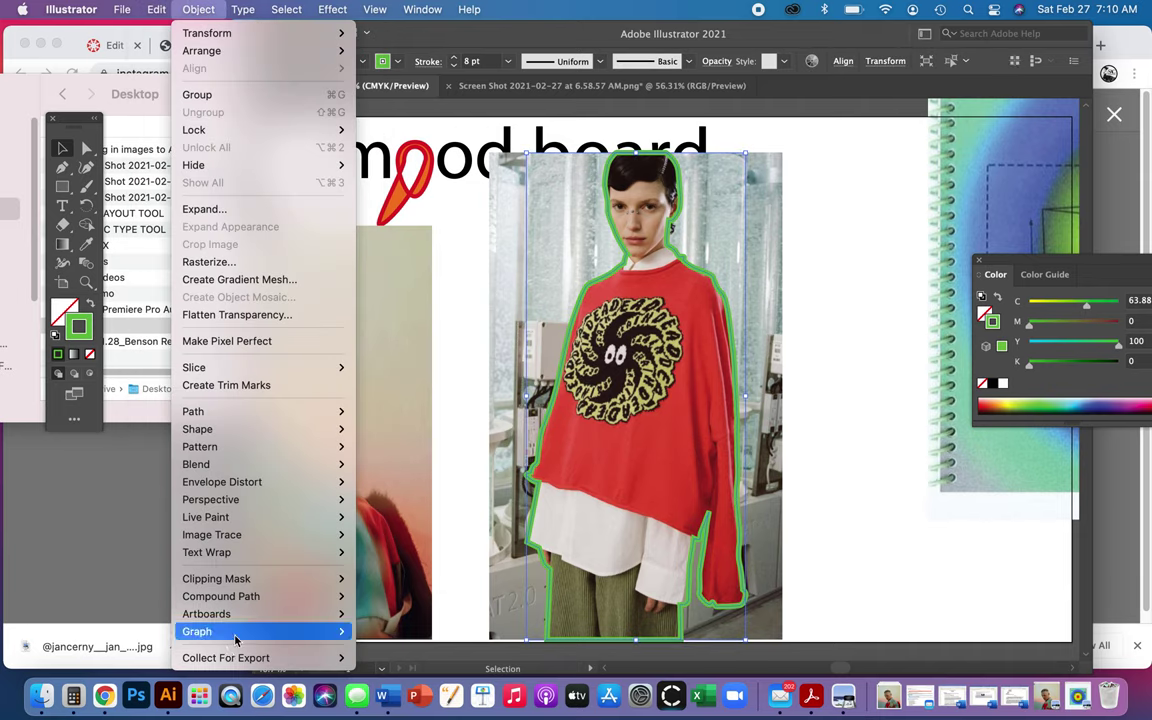
mouse_move(245, 579)
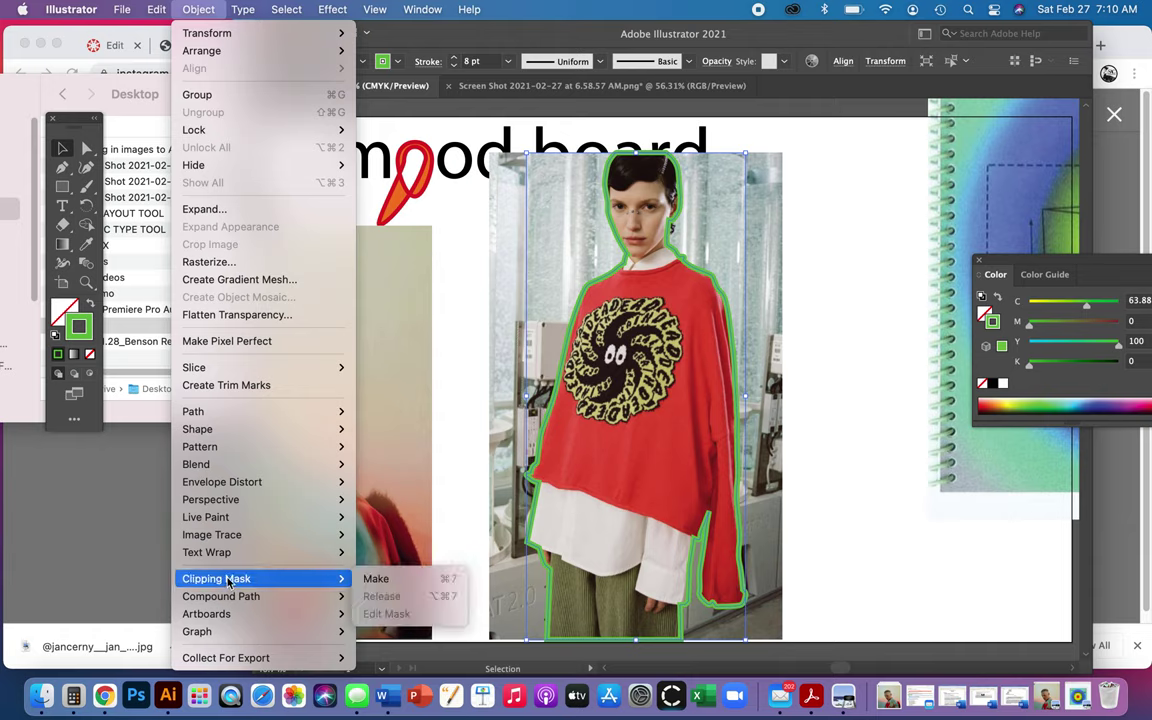
left_click(390, 590)
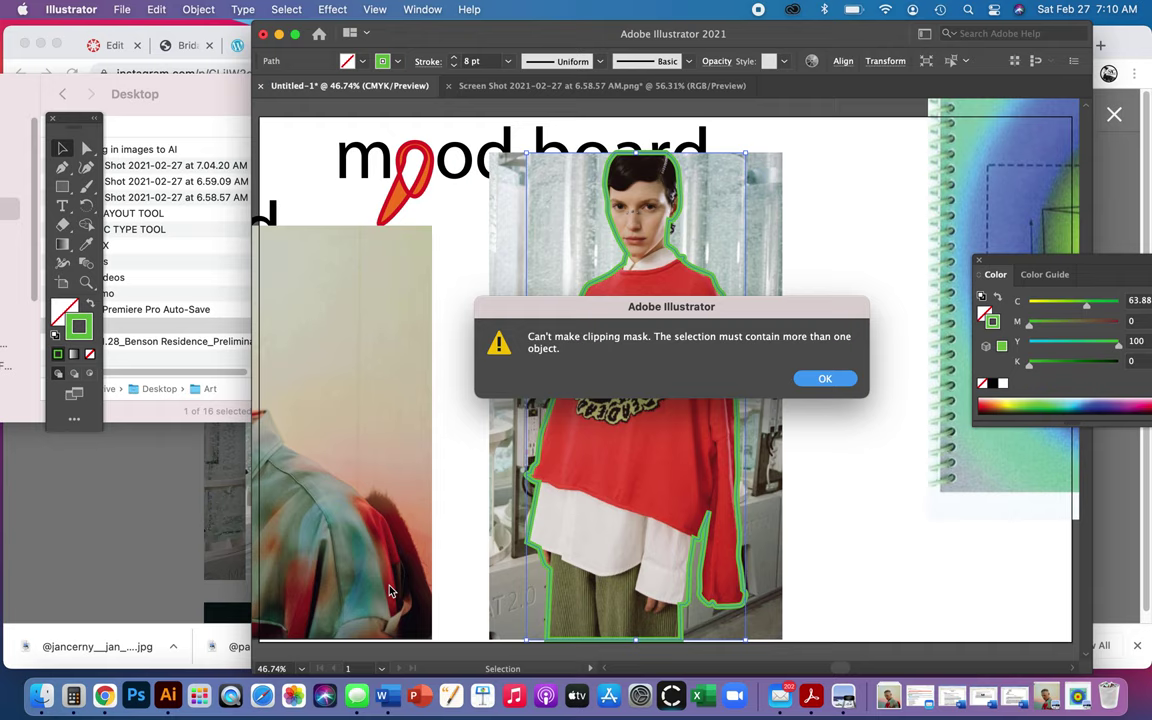
left_click(831, 382)
left_click(866, 380)
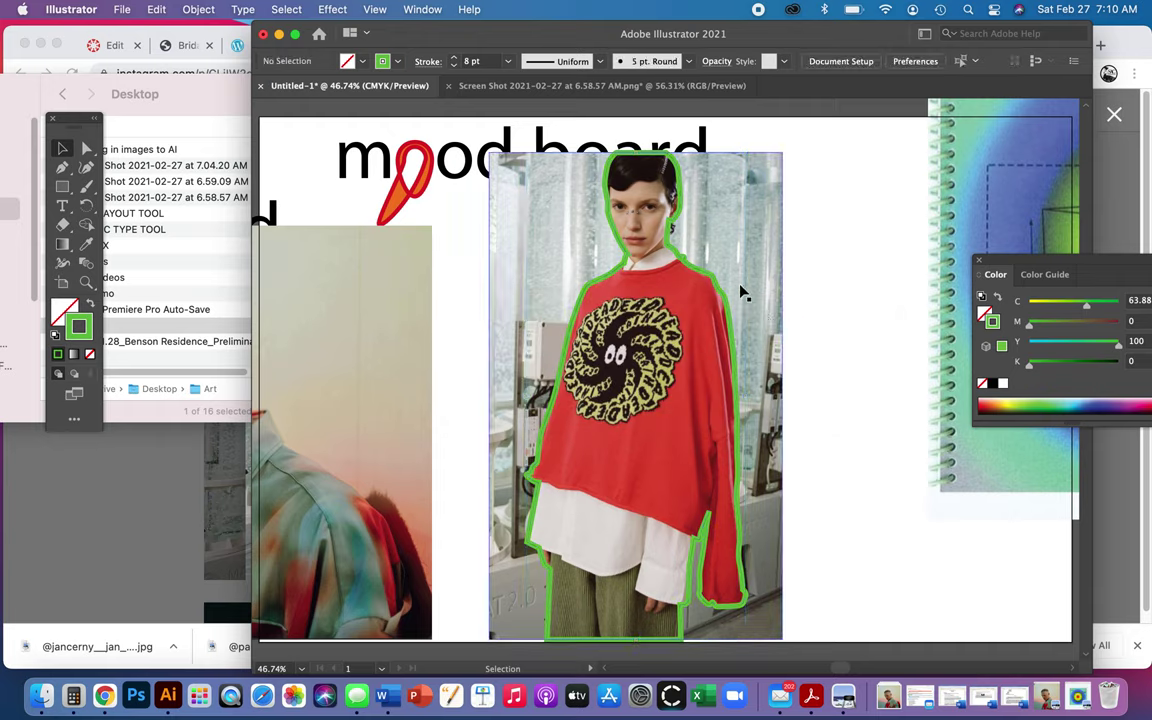
- Select the green outline and the photo behind it together
left_click(710, 283)
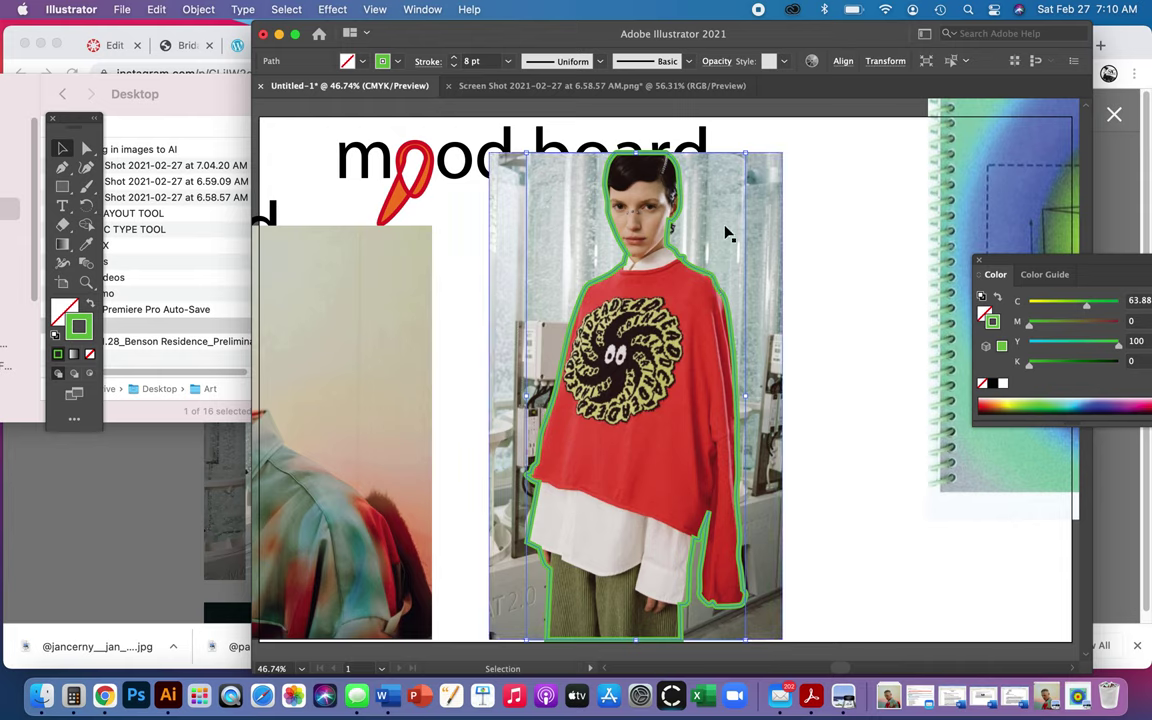
left_click(726, 233)
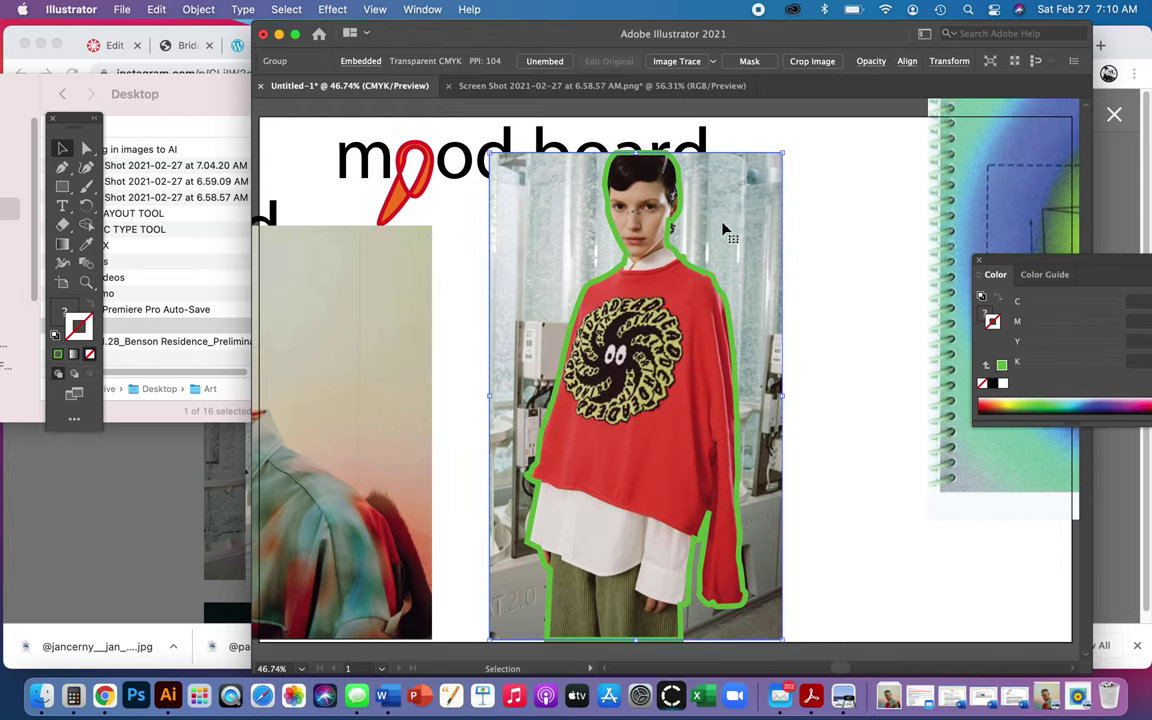
left_click(757, 253)
left_click(703, 276)
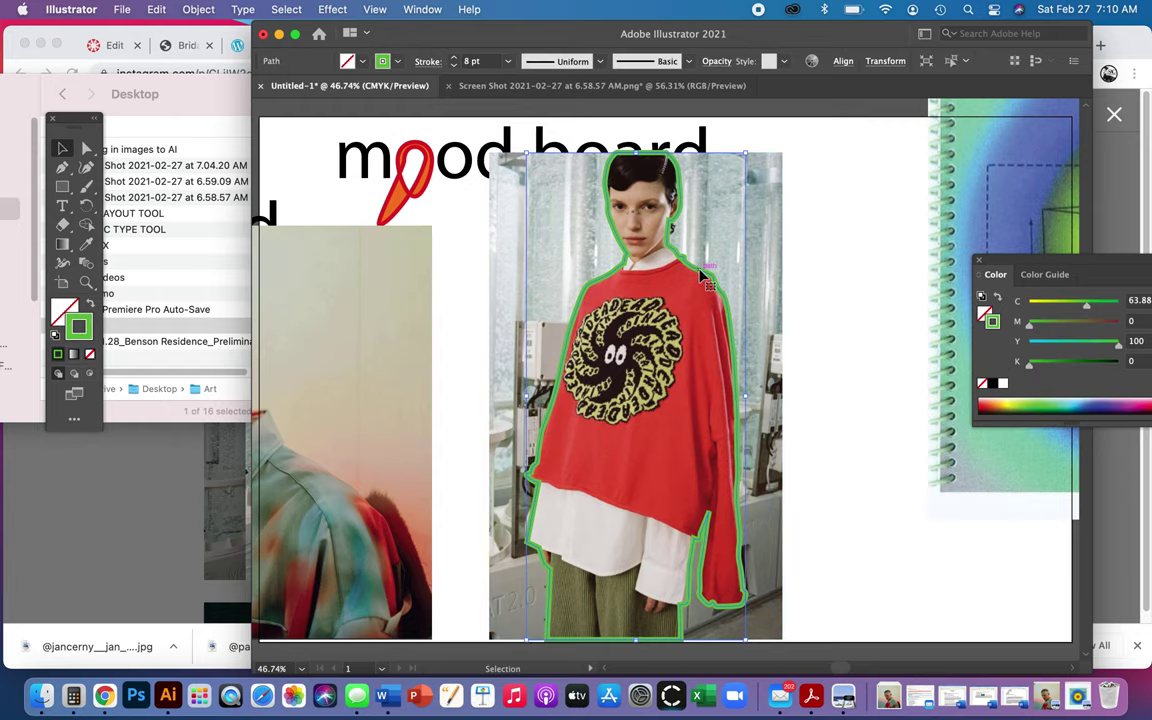
left_click(705, 278)
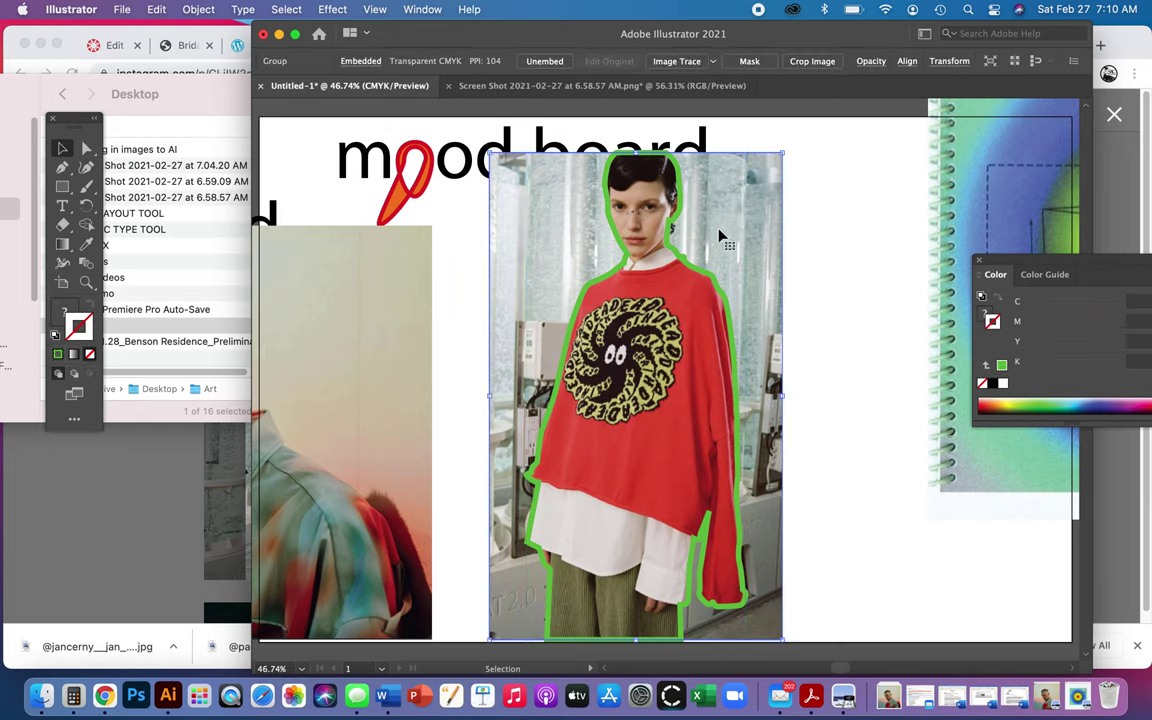
left_click(706, 281)
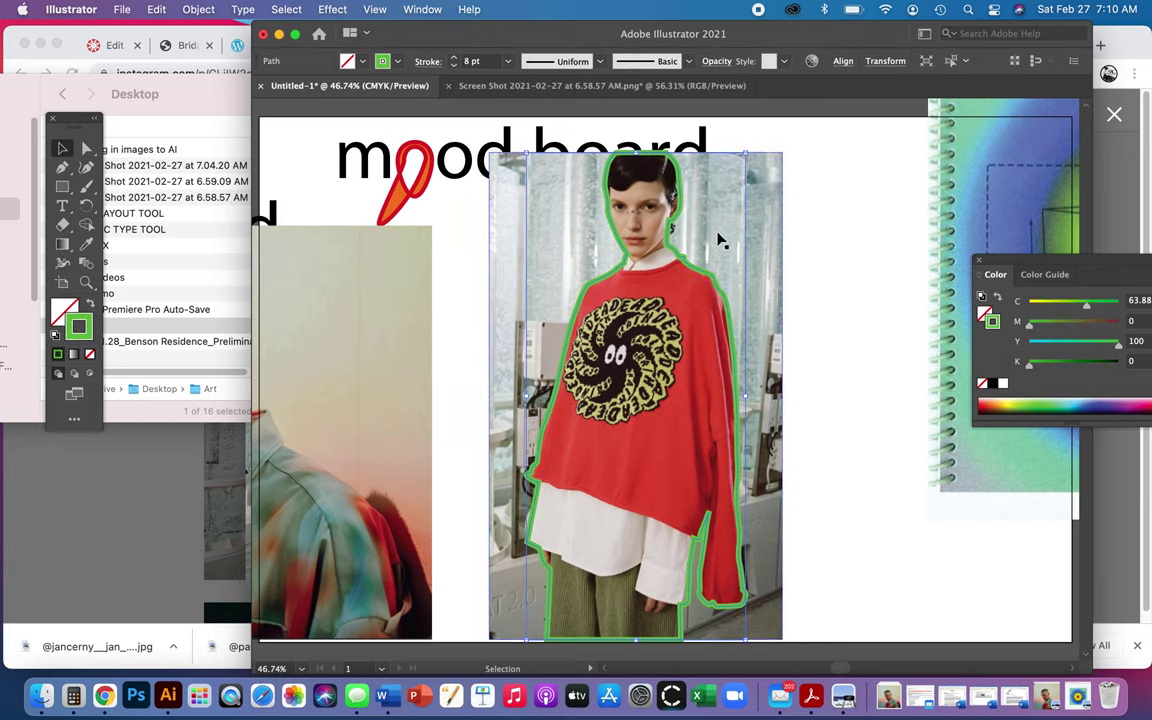
left_click(718, 240, "shift")
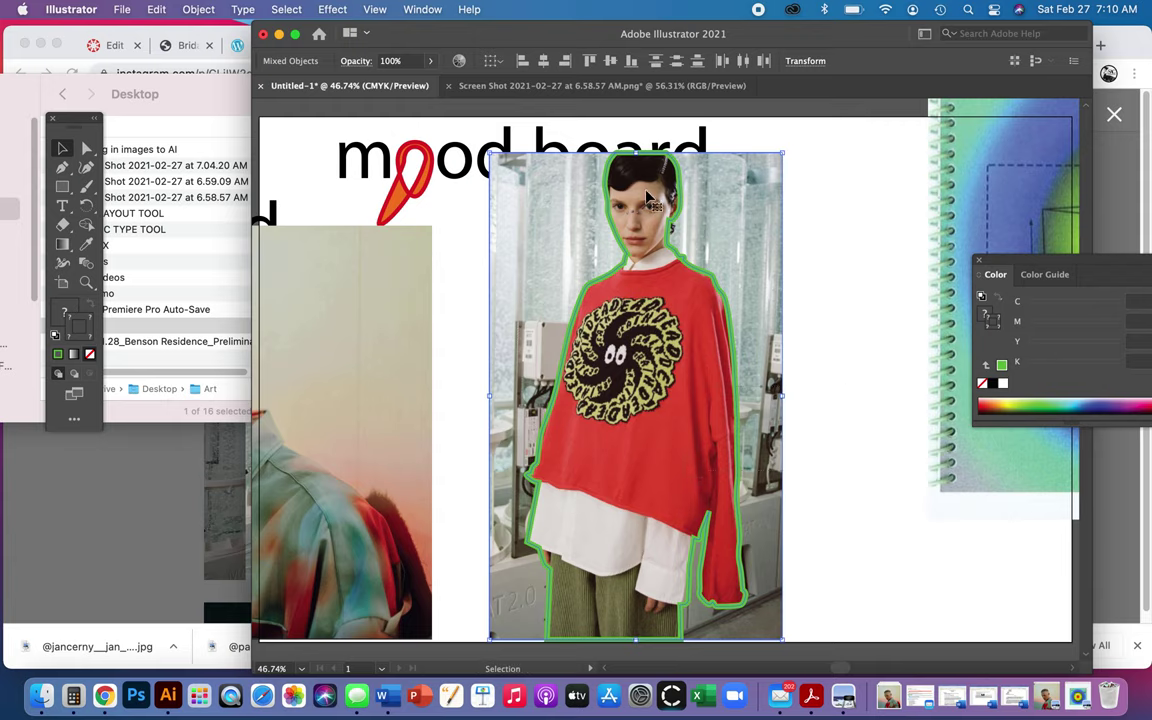
- Clear the selection and select the green outline and the photo behind it again
left_click(823, 248)
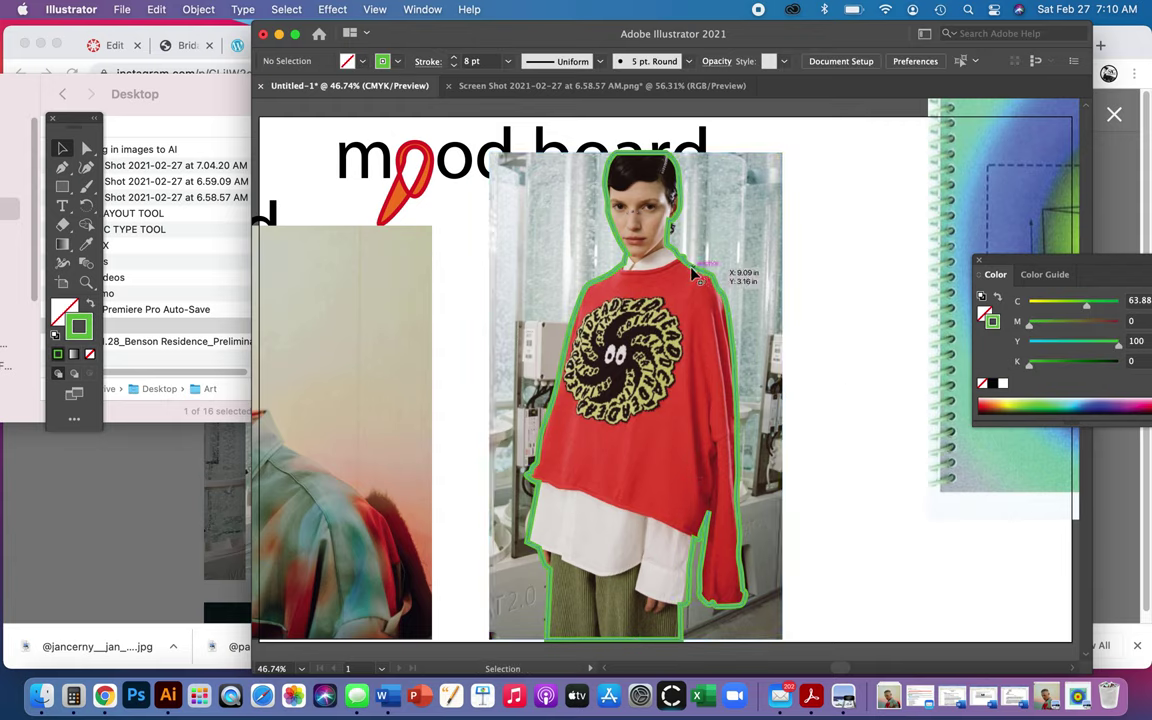
left_click(690, 265)
left_click(726, 234, "shift")
left_click(728, 240, "shift")
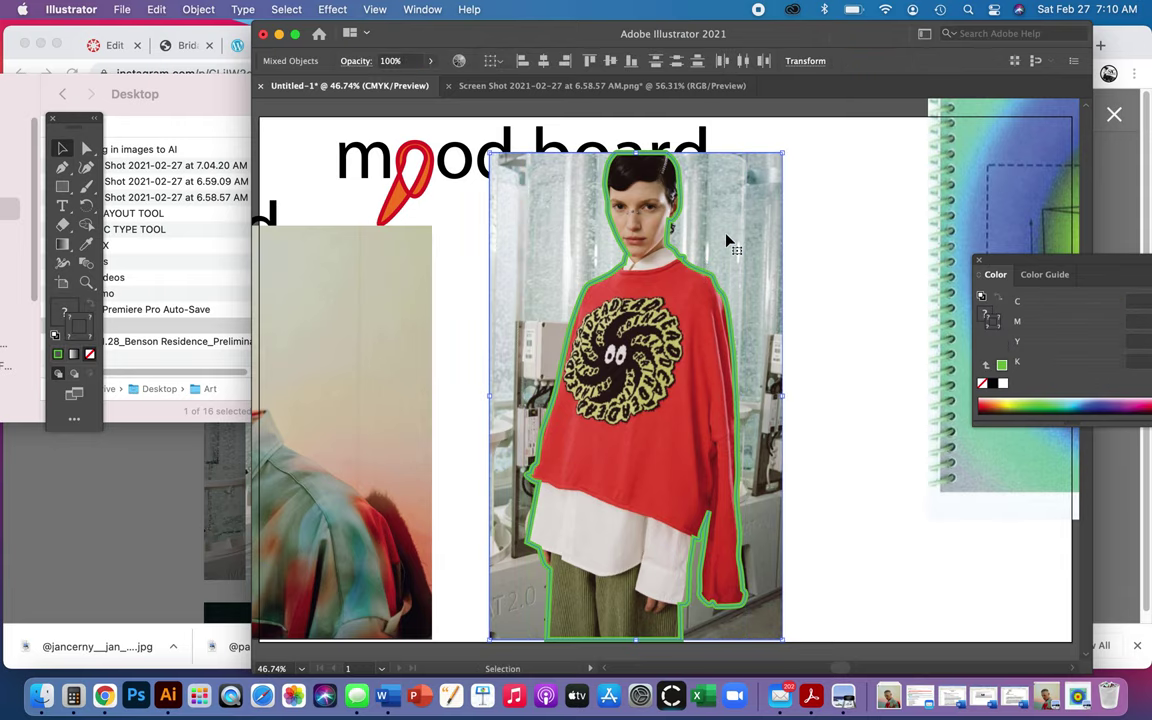
- Show the document's layer list, expand Layer 1 and move the list clear of the tools
left_click(421, 9)
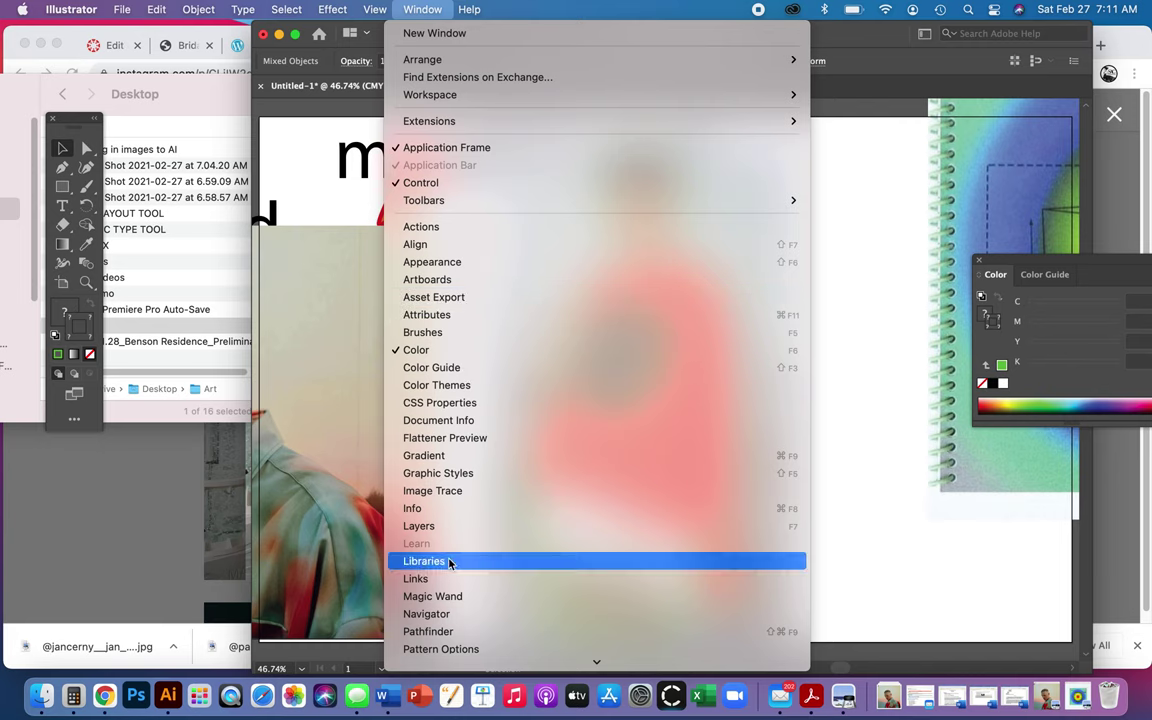
left_click(573, 528)
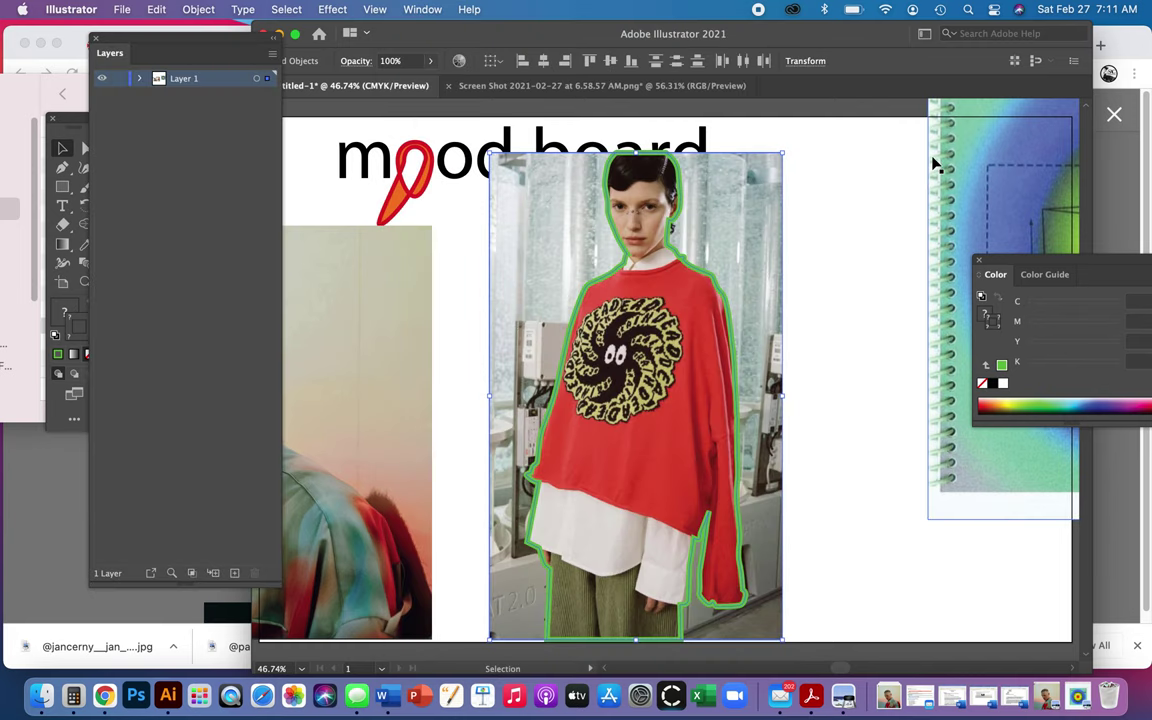
left_click(140, 78)
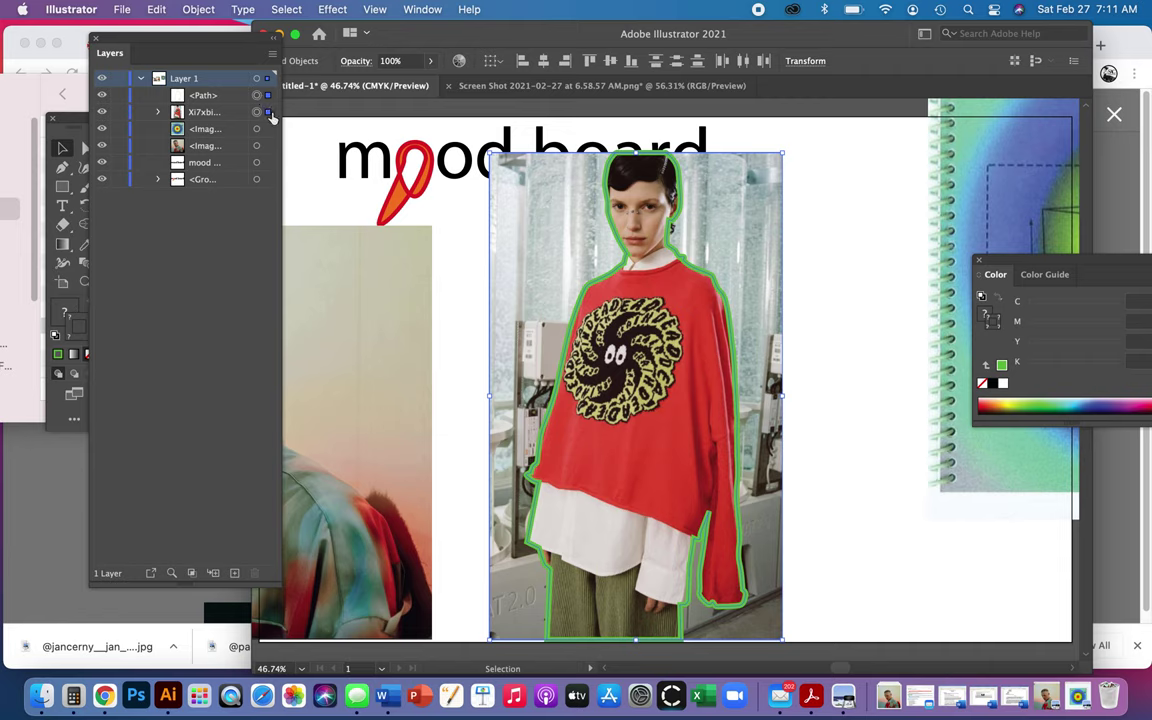
left_click_drag(213, 57, 988, 44)
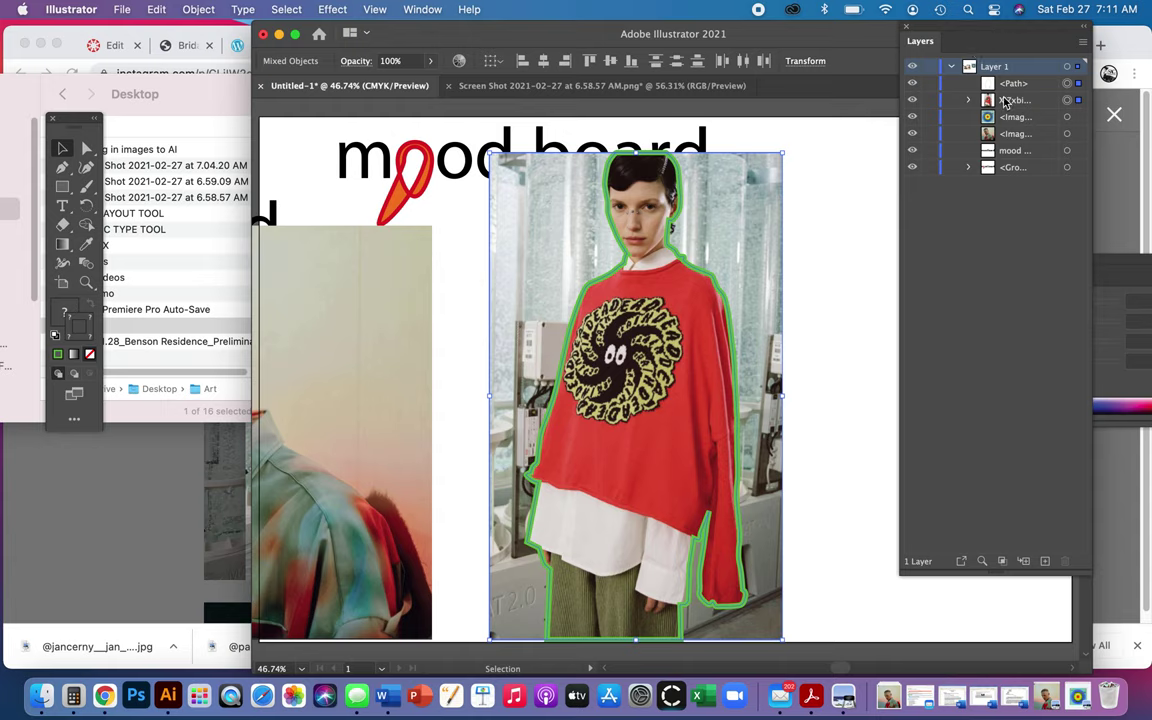
- Make a clipping mask from the selected outline and photo, and move the cut-out figure down below the title
left_click(205, 12)
mouse_move(258, 579)
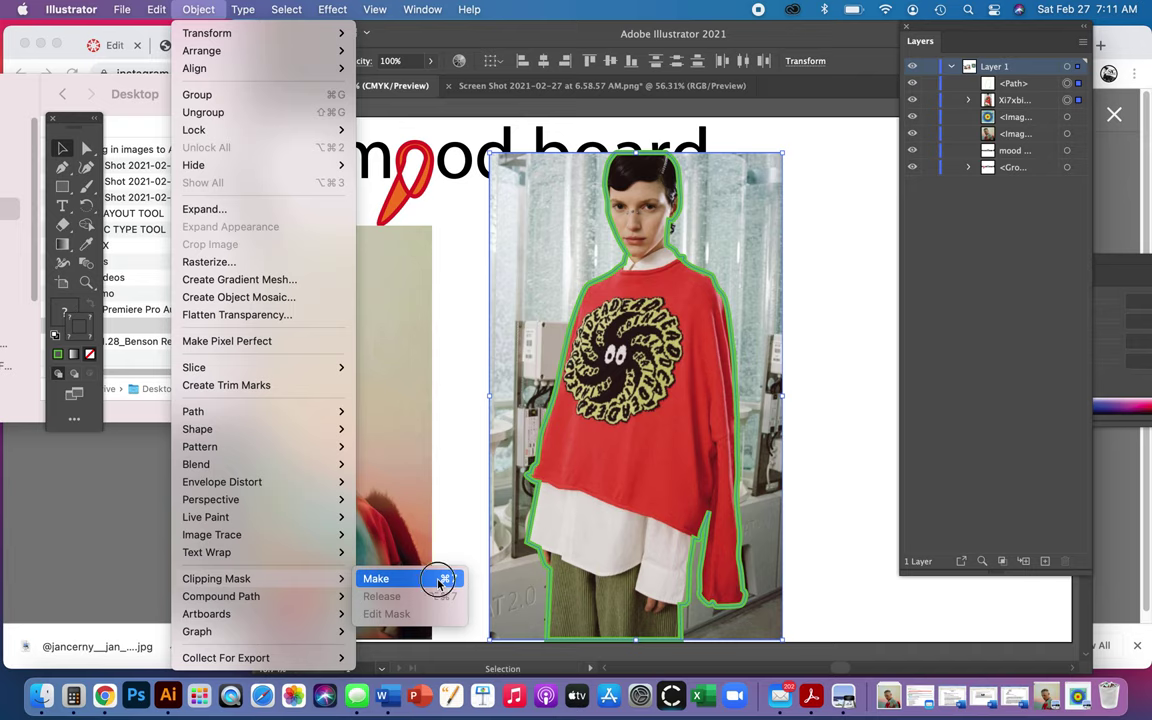
left_click(439, 580)
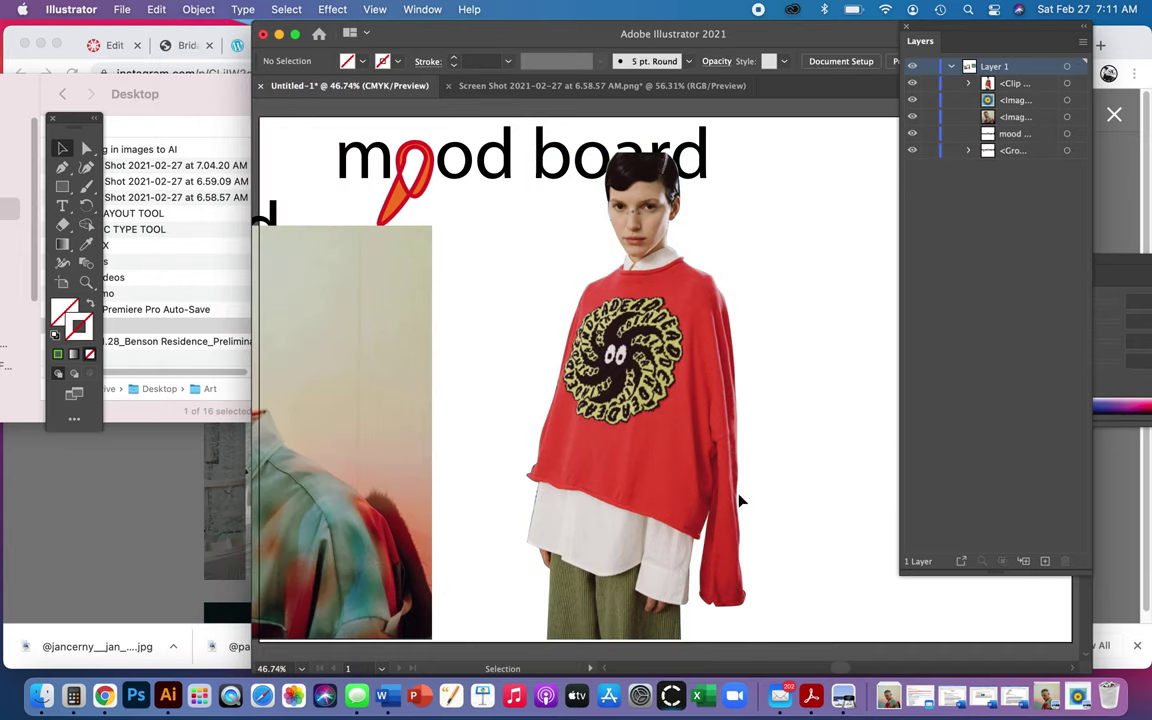
left_click_drag(650, 474, 630, 517)
left_click(766, 432)
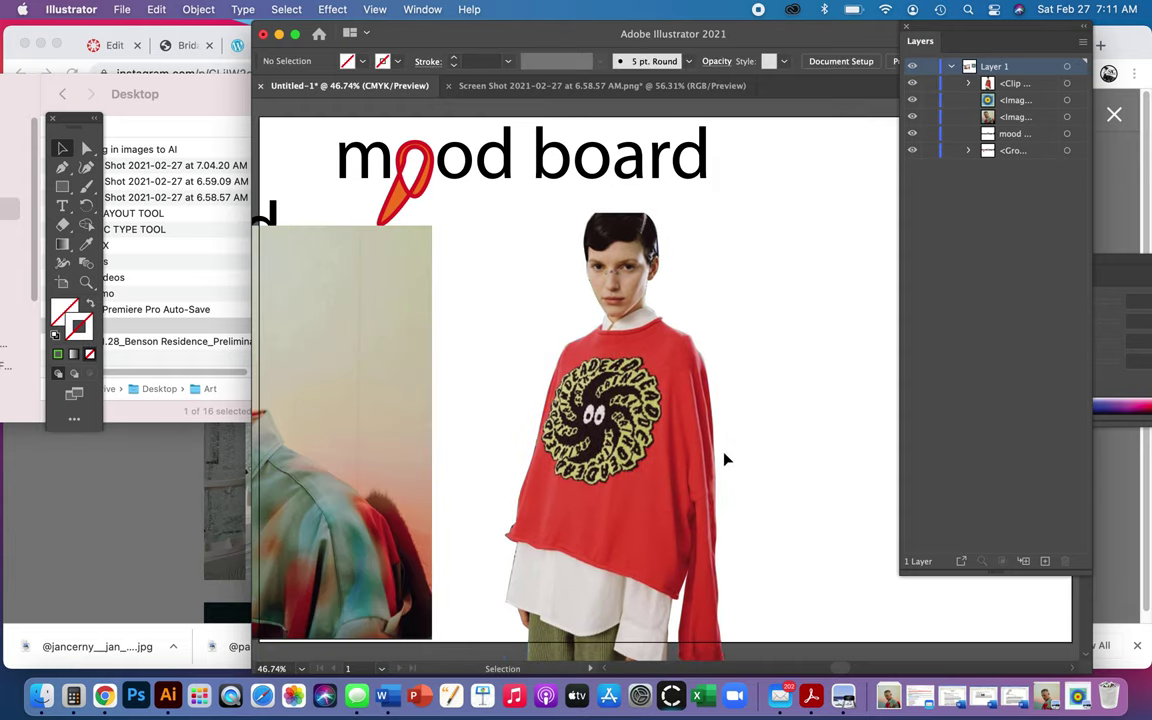
- Switch to Chrome and examine the sample mood boards, from the March Mood Board to Bold Stripes, for cut-out figure styles
left_click(104, 700)
left_click(329, 46)
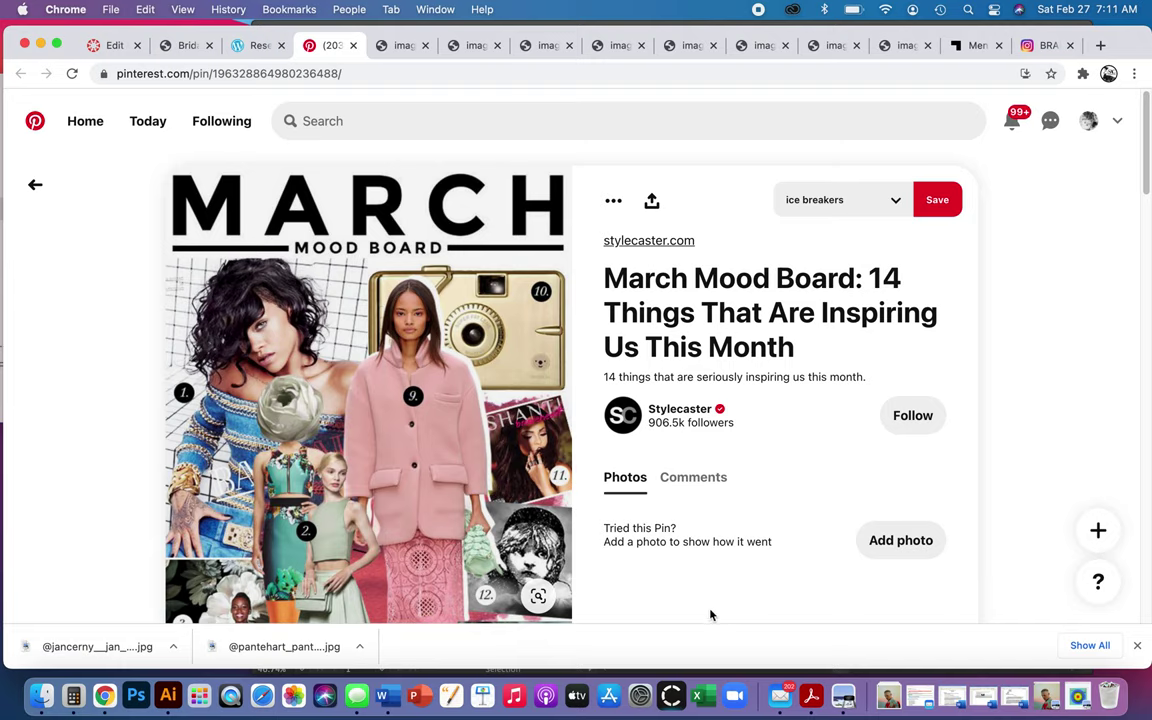
left_click(398, 44)
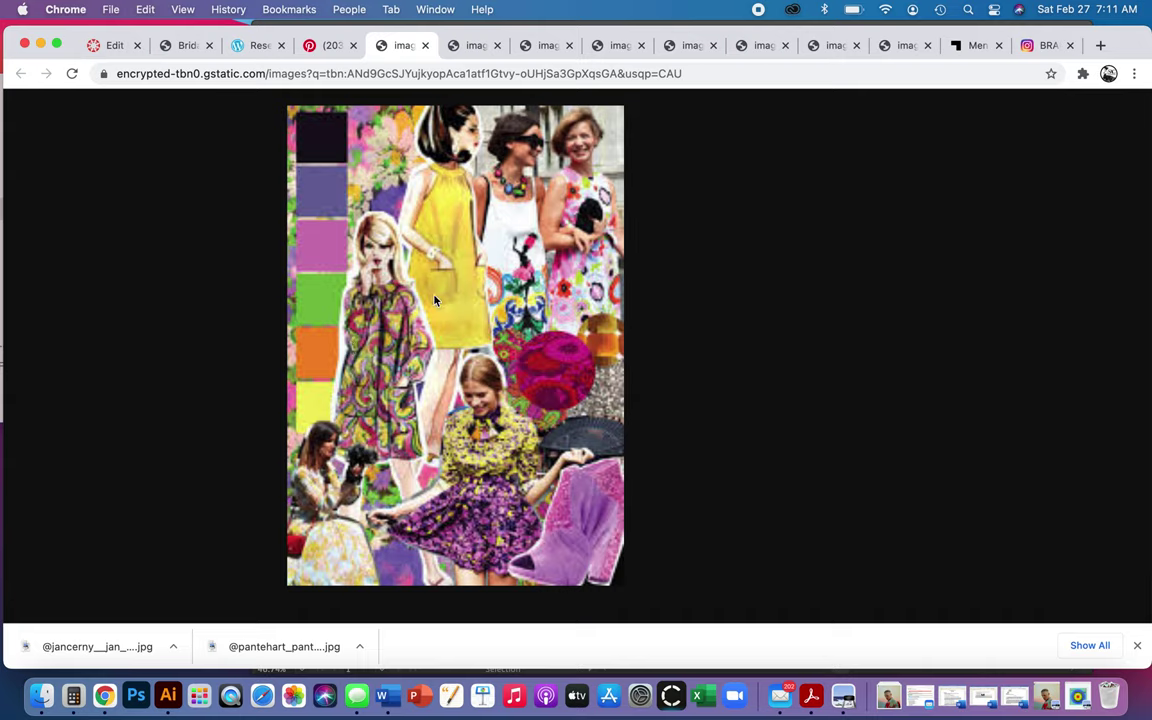
left_click(454, 50)
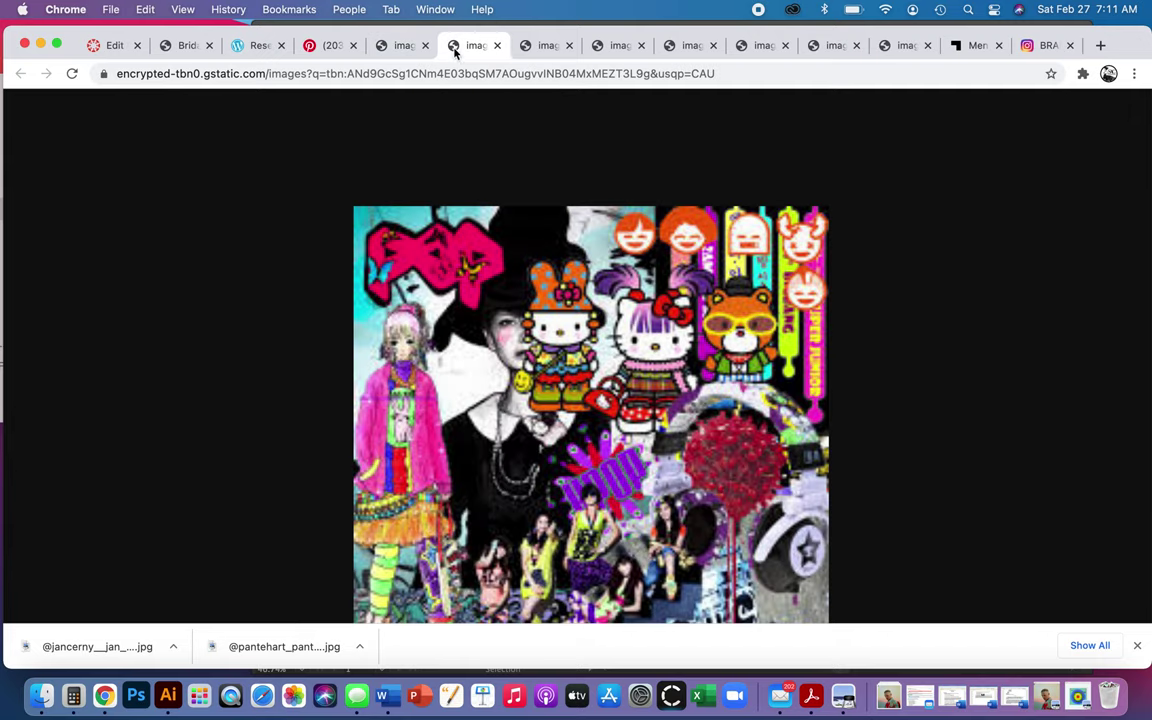
left_click(546, 50)
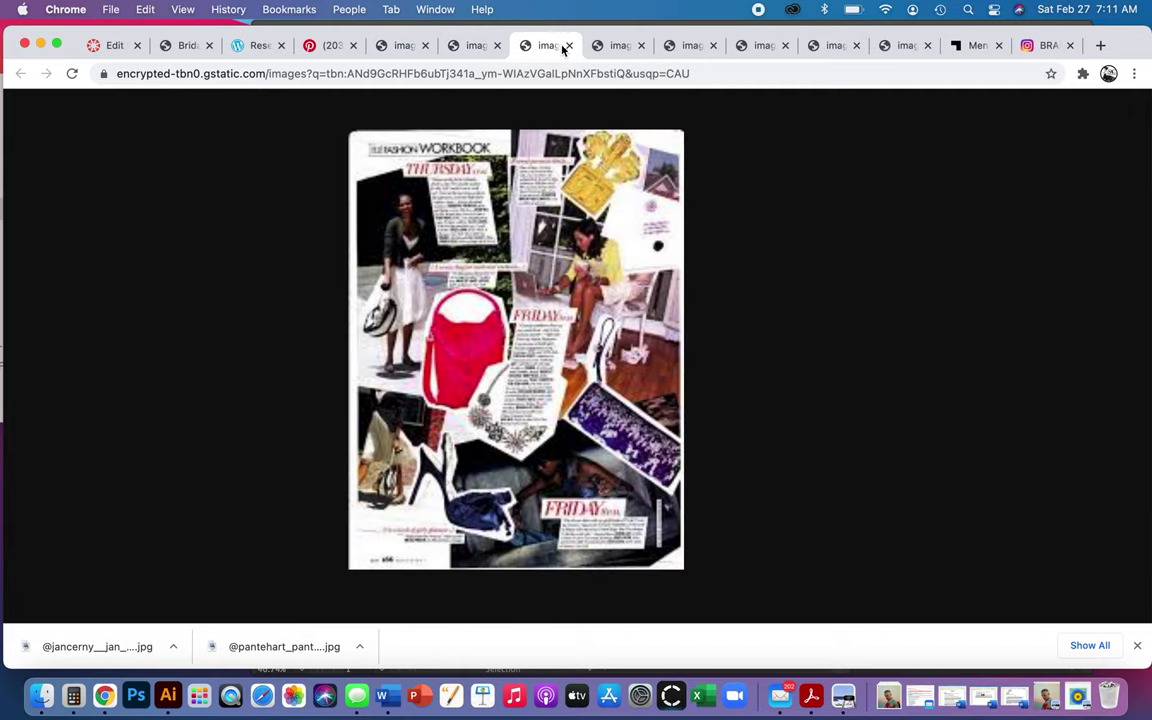
left_click(606, 45)
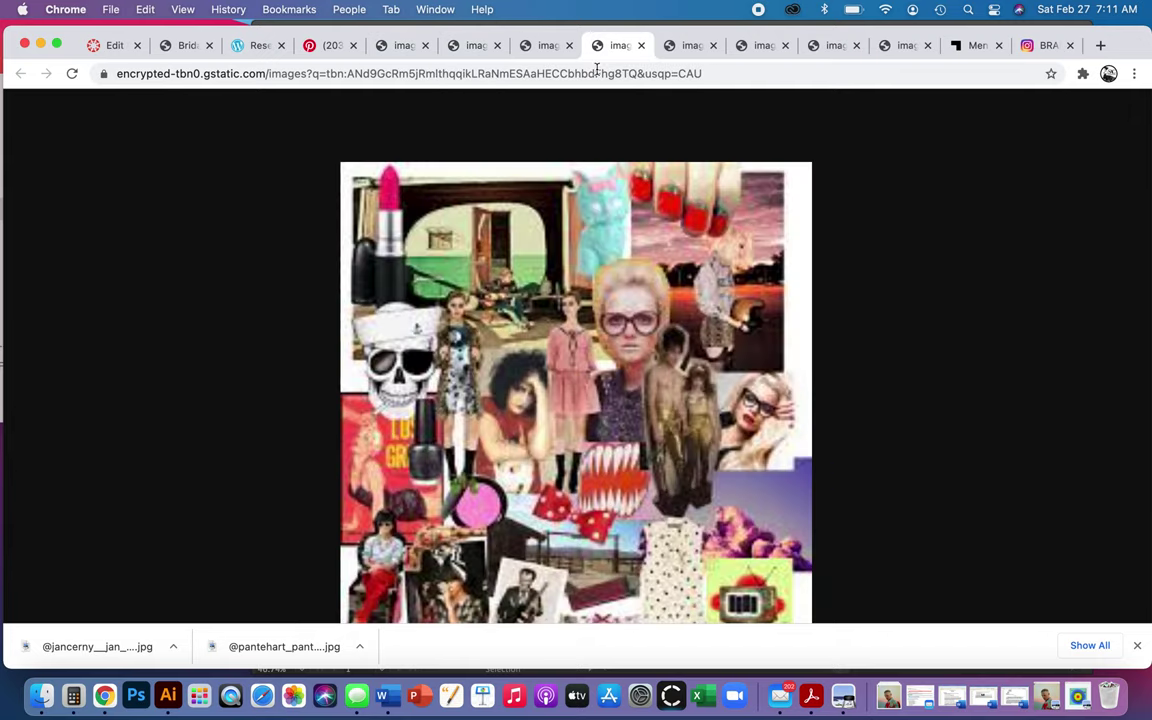
left_click(695, 45)
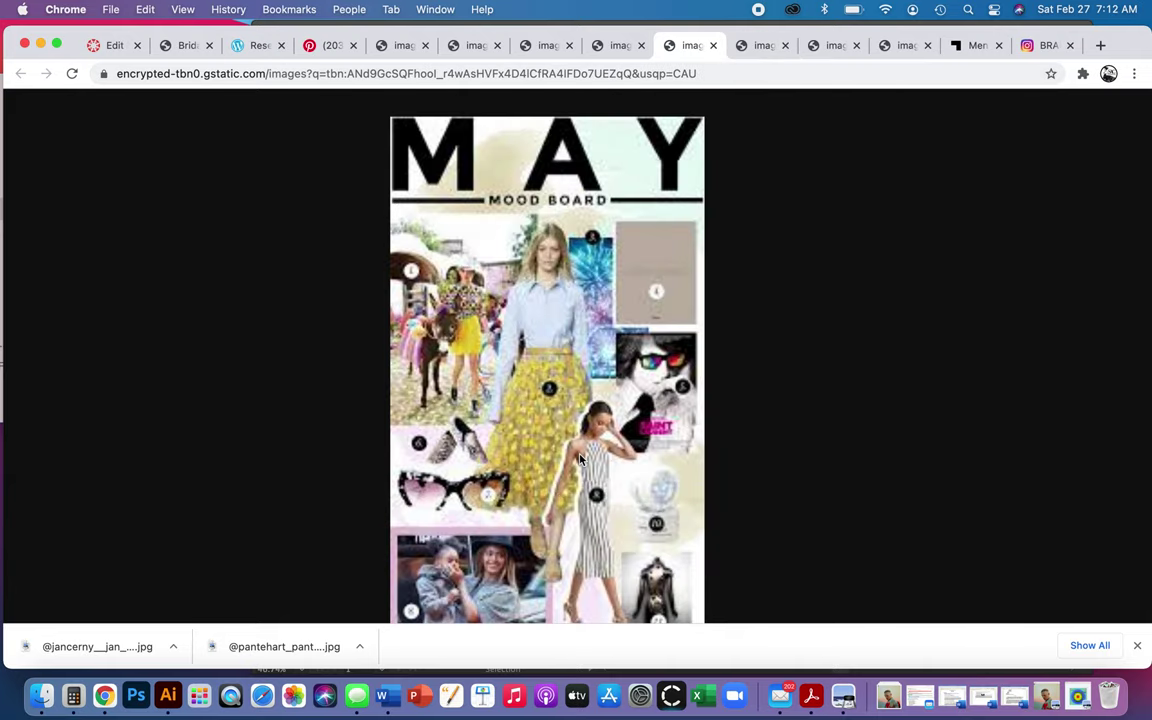
left_click(764, 46)
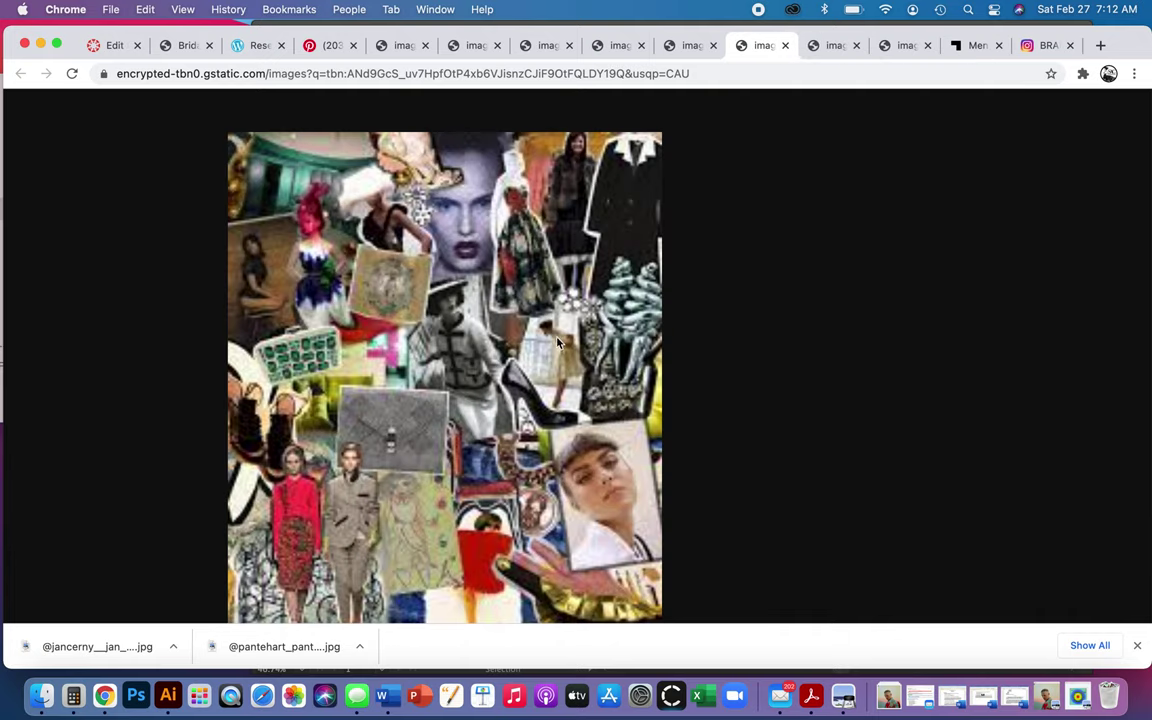
left_click(832, 45)
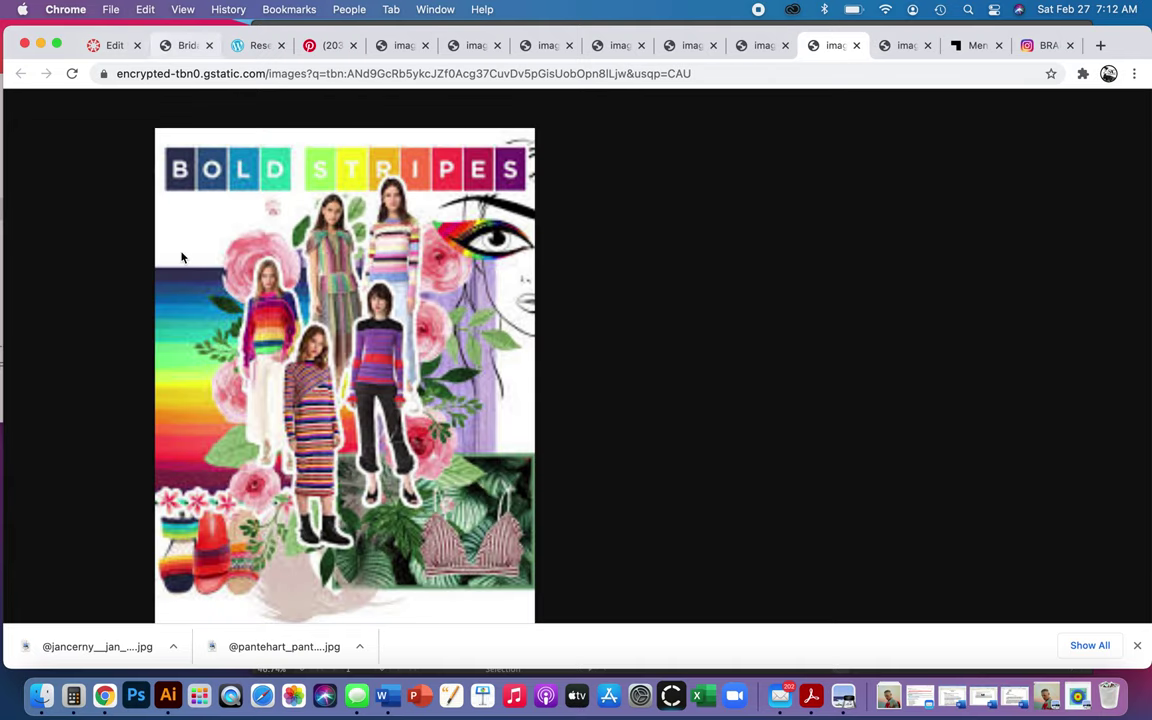
- Switch back to Illustrator, move the cut-out figure up to overlap the title, and expand its clip group in the layer list
left_click(168, 695)
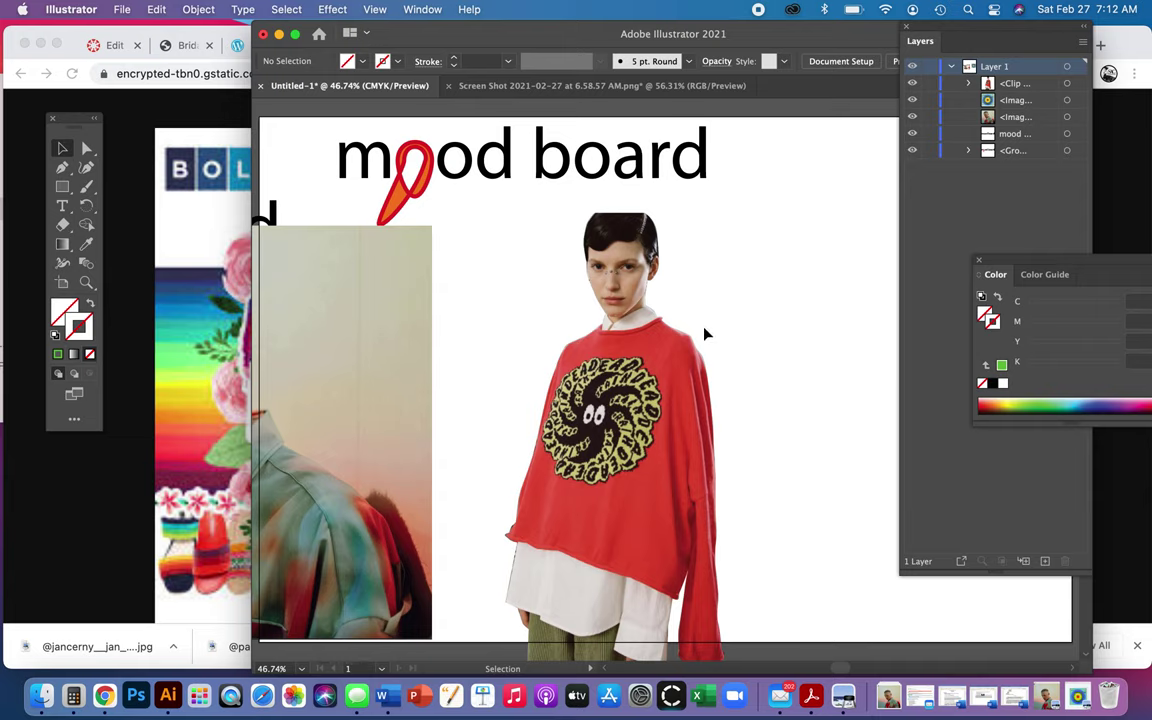
left_click(698, 355)
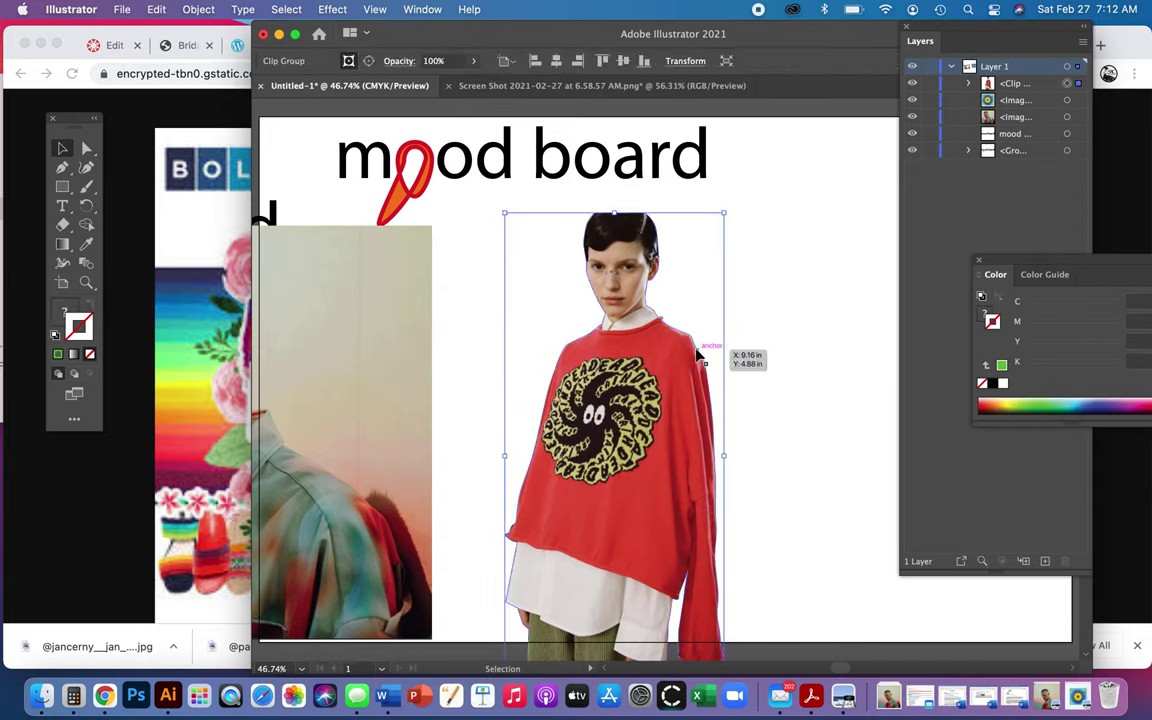
left_click_drag(698, 355, 708, 301)
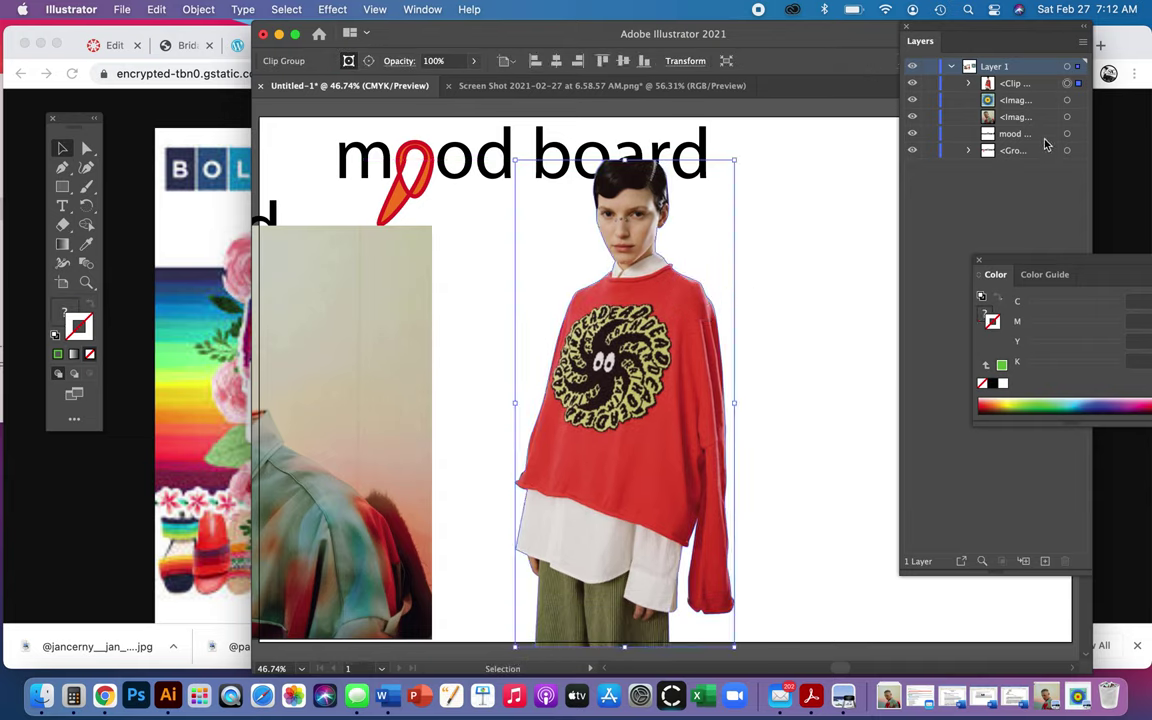
left_click(969, 85)
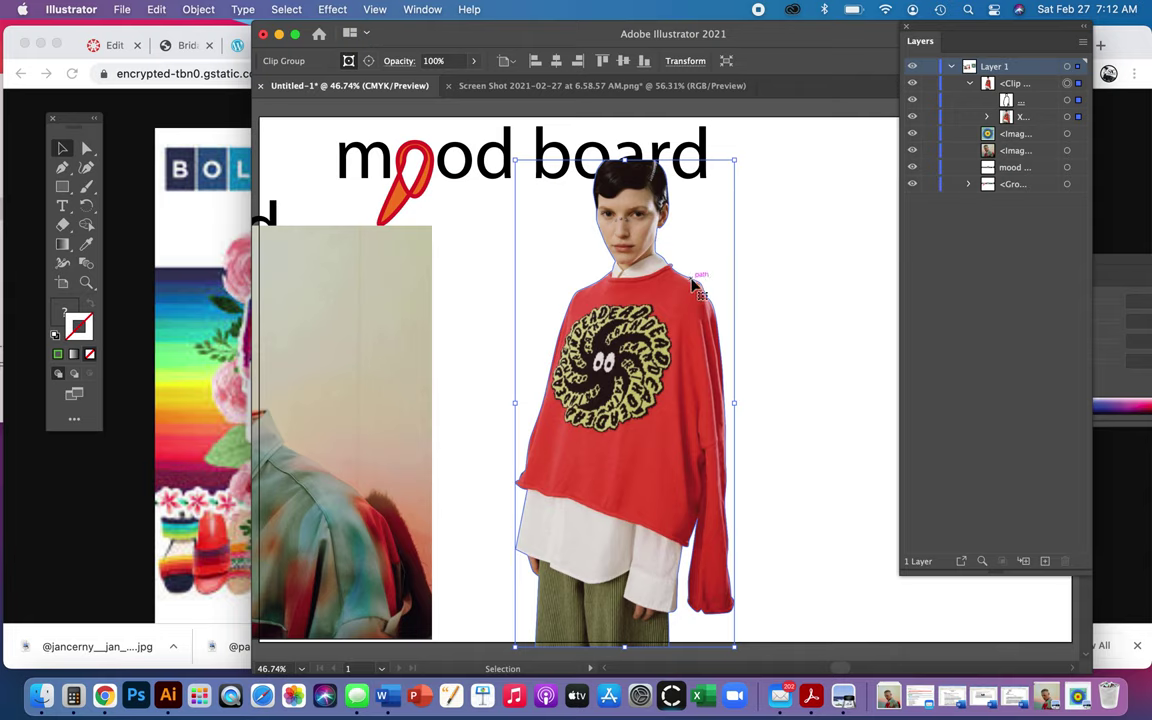
- Isolate the clip group, try moving its mask path away from the photo, and undo that move
double_click(693, 285)
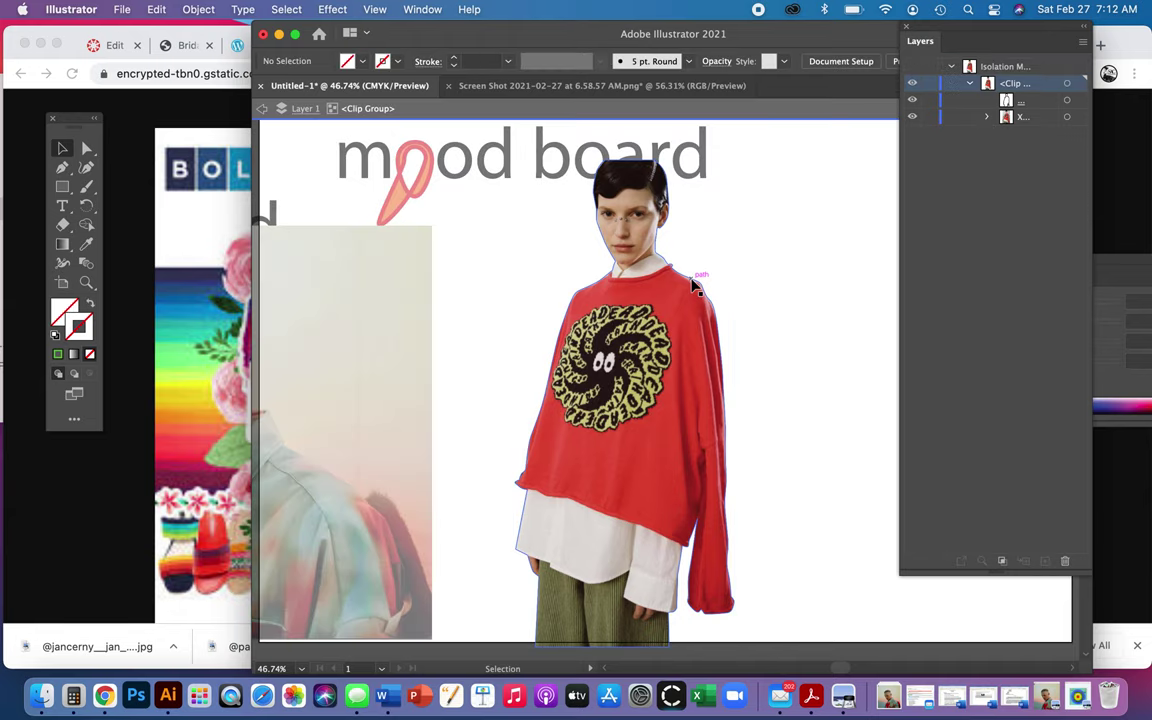
left_click_drag(693, 285, 789, 260)
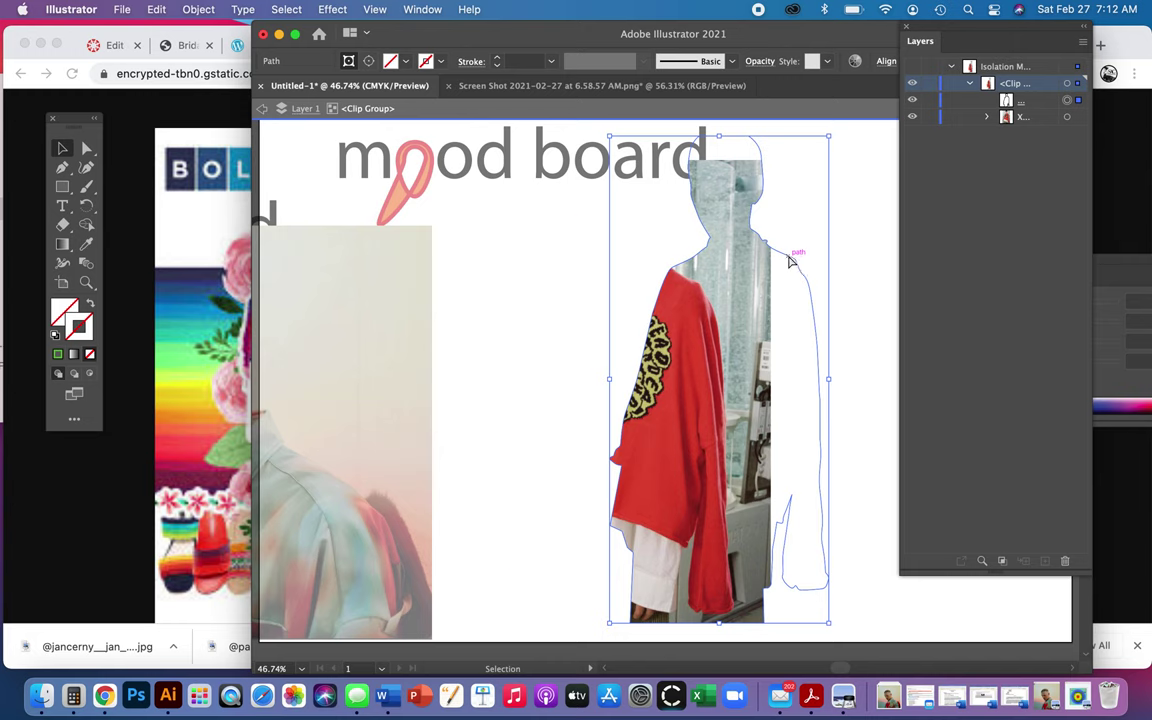
key("super+z")
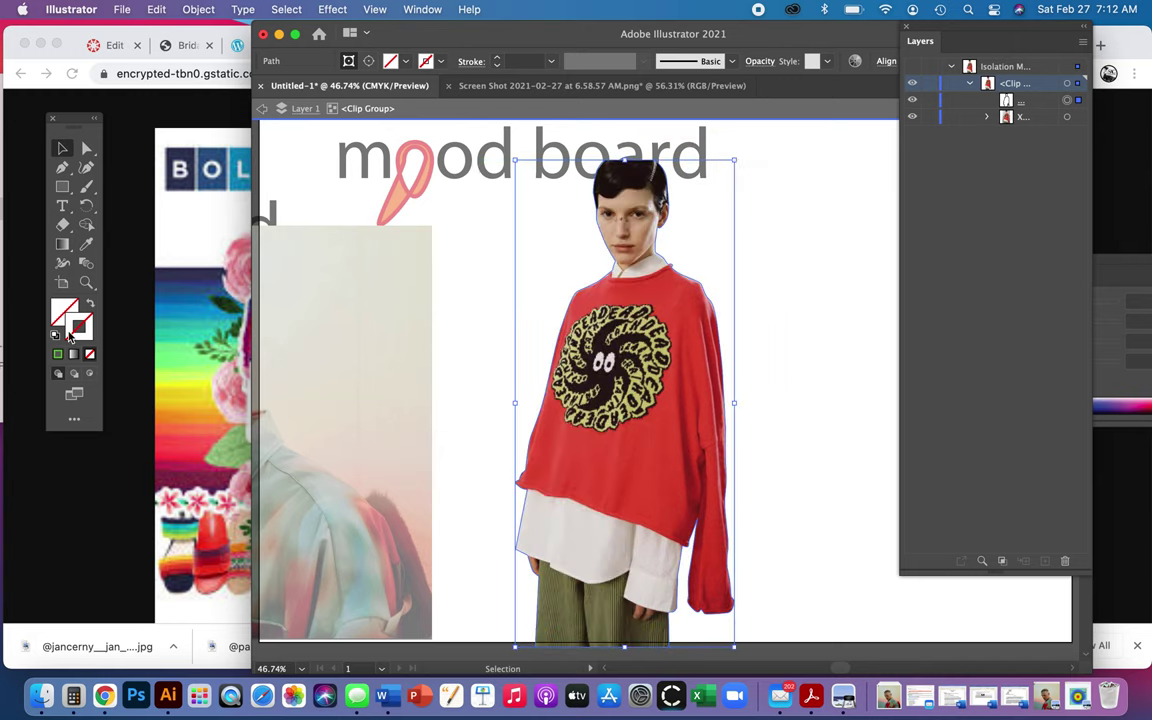
- Give the isolated mask path a green stroke and raise its weight to 6 pt
left_click(78, 326)
left_click(58, 356)
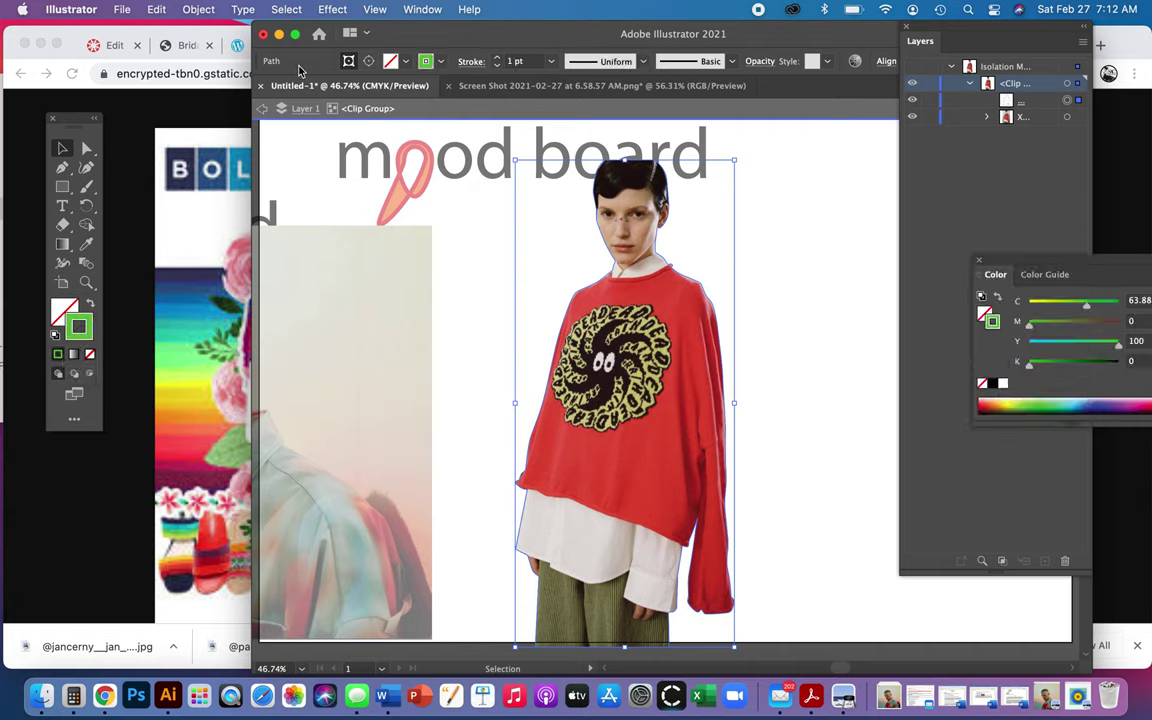
left_click(495, 58)
left_click(495, 58)
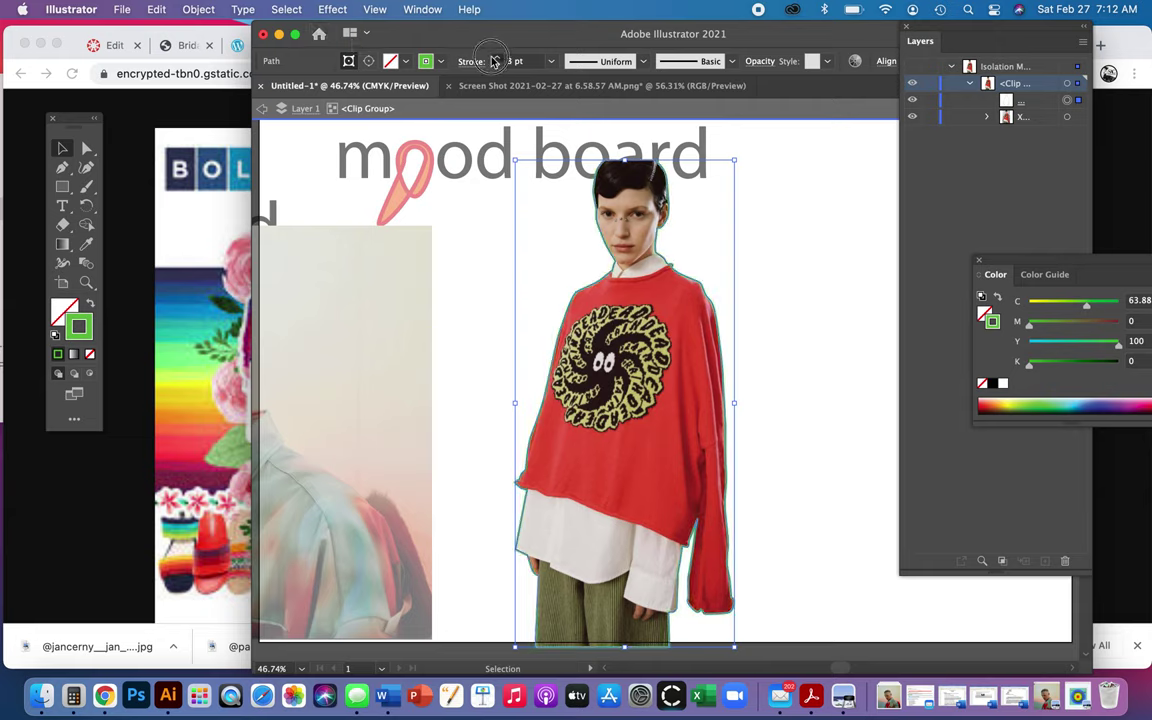
left_click(495, 58)
left_click(495, 58)
left_click(494, 57)
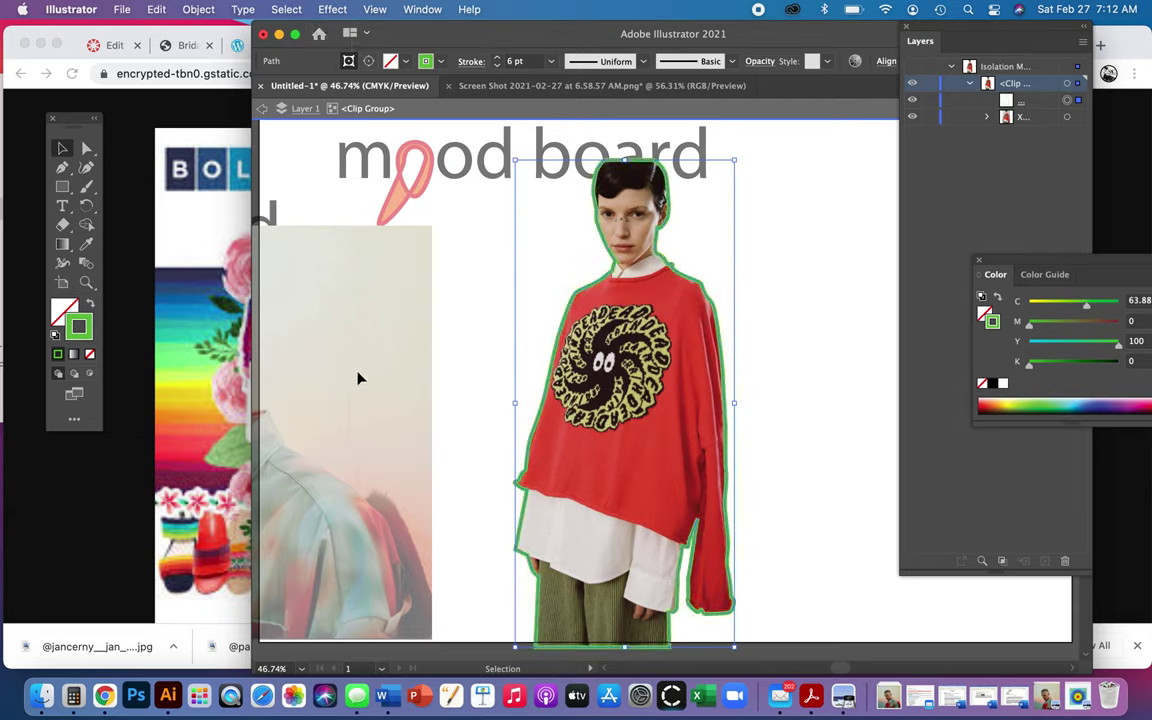
- Copy the green mask outline and paste it outside the clip group, with the cut-out figure moved over the man's photo
left_click(165, 10)
left_click(200, 95)
double_click(804, 267)
left_click_drag(722, 405, 508, 406)
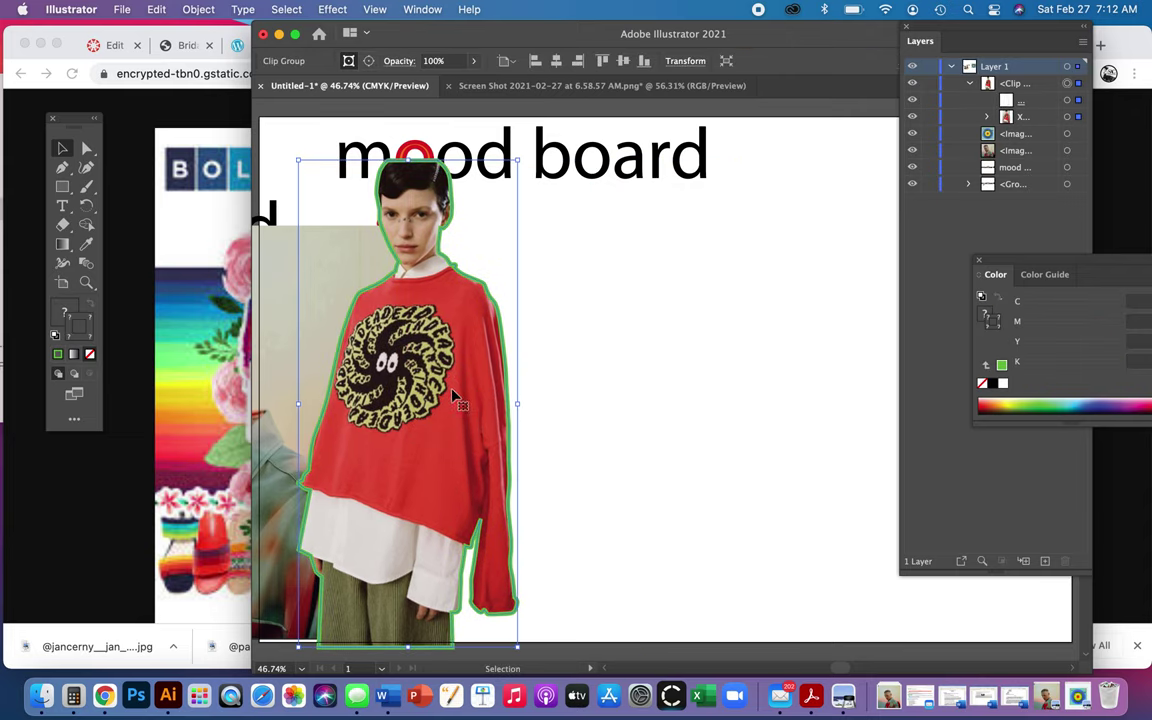
key("super+v")
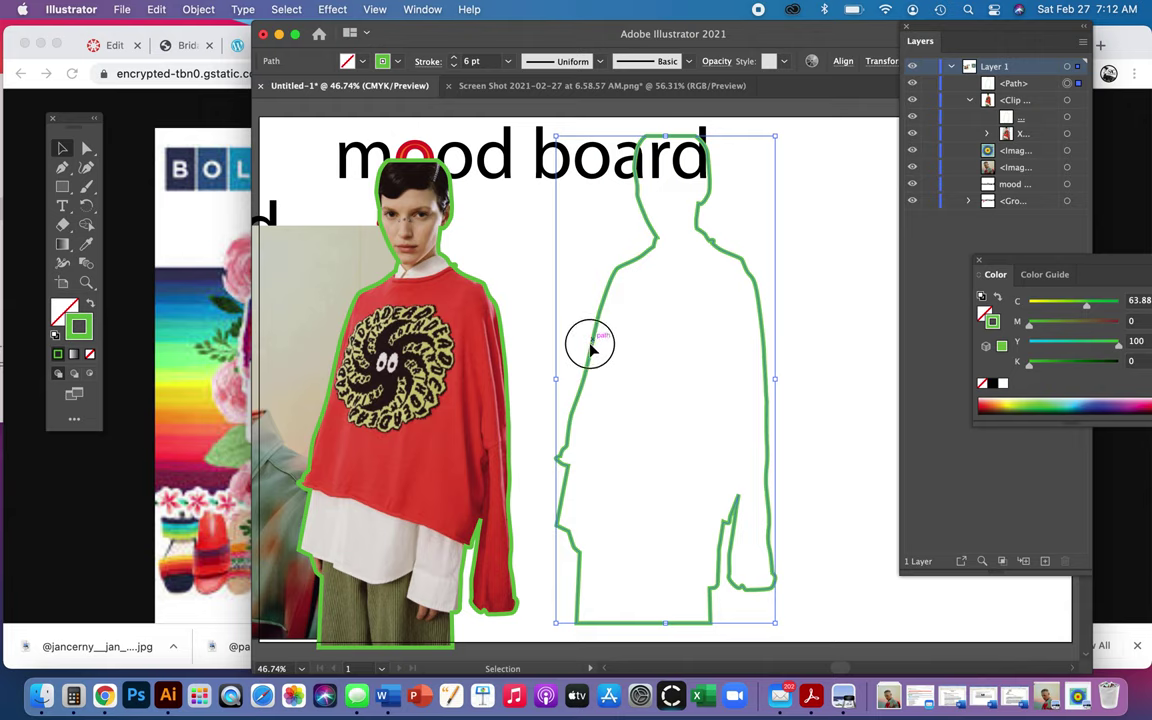
- Turn the pasted outline into a solid green silhouette by swapping fill and stroke, and overlap it with the cut-out figure
left_click_drag(590, 345, 567, 407)
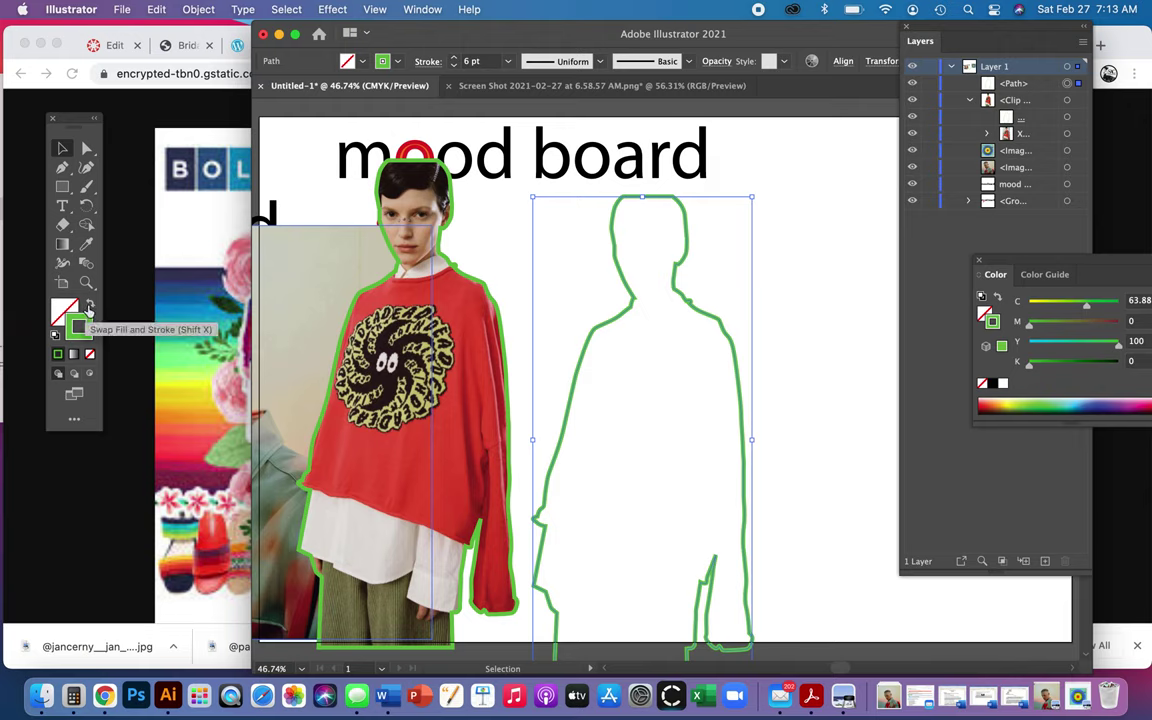
left_click(89, 303)
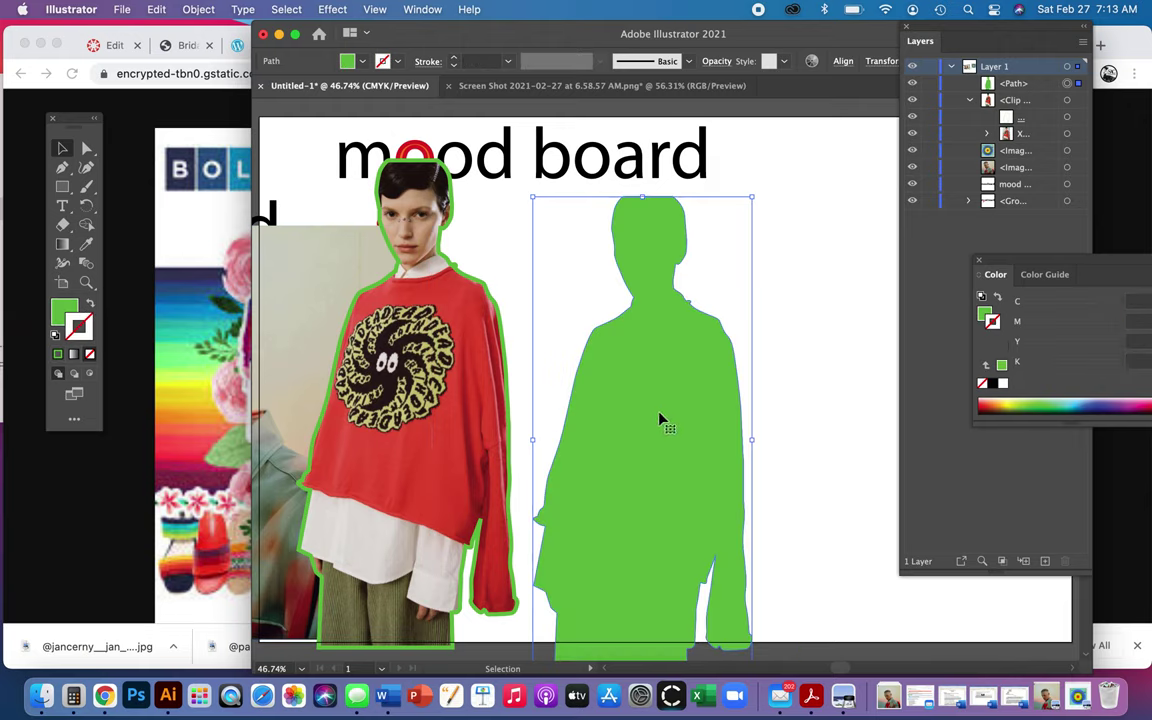
left_click_drag(650, 419, 506, 380)
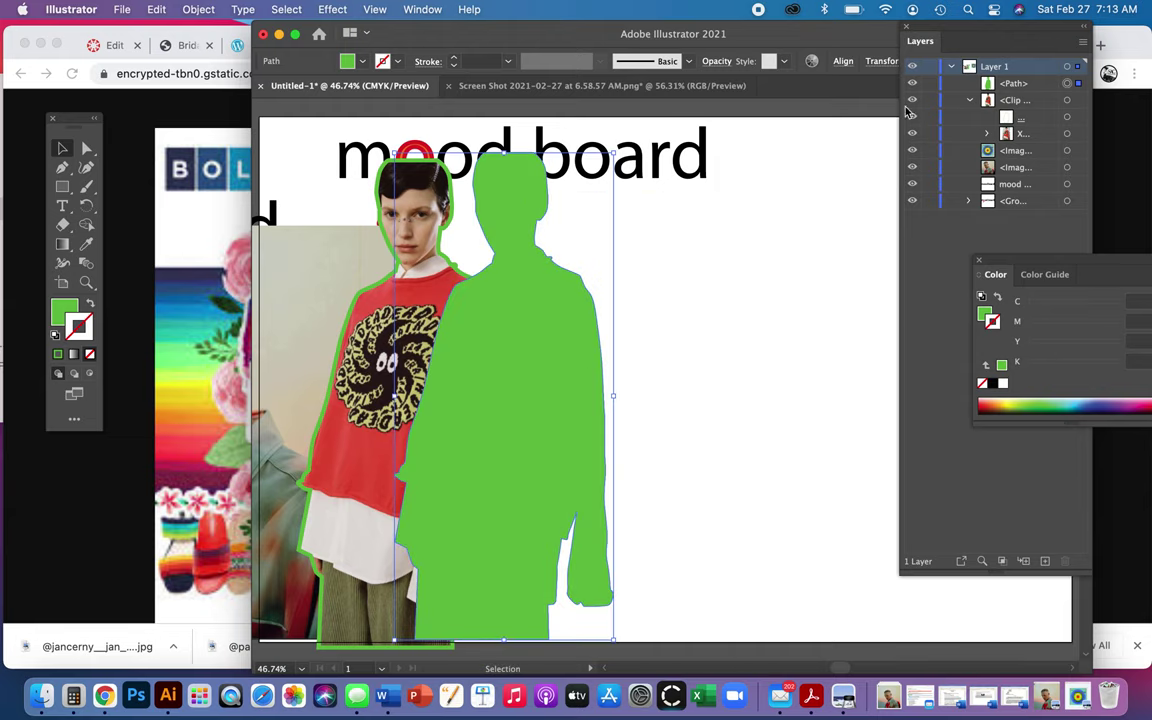
- Place the green silhouette behind the cut-out figure and offset it slightly to the right and down as a shadow
key("super+x")
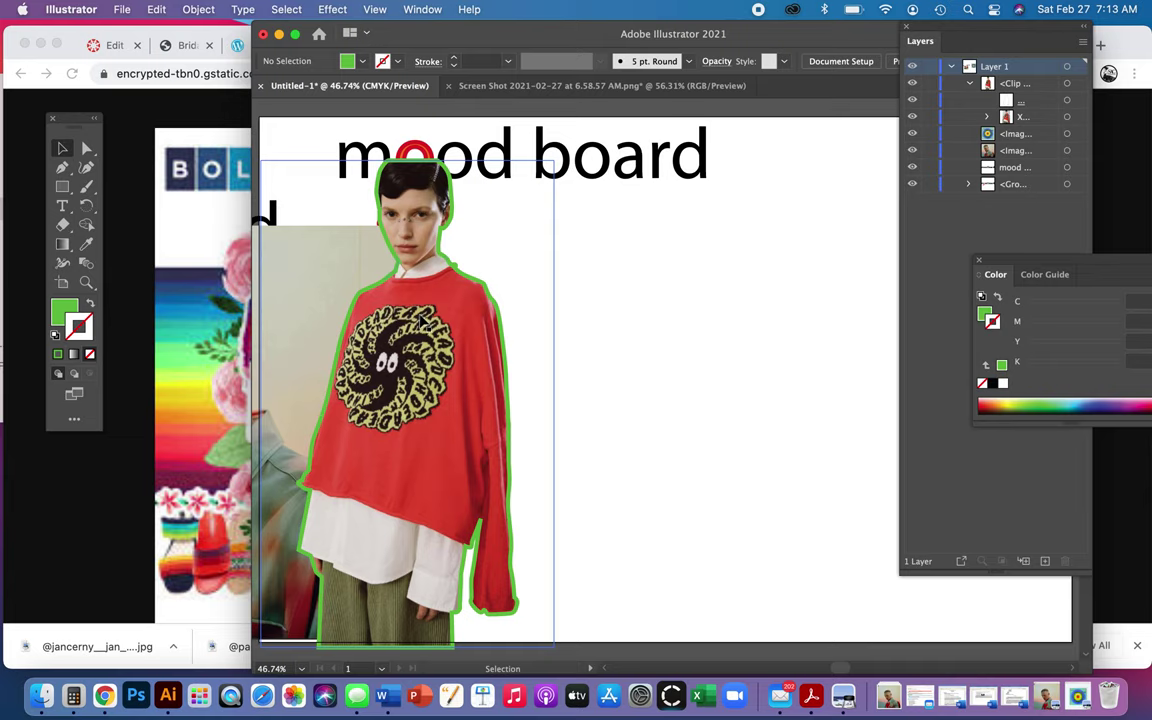
left_click(424, 319)
key("a")
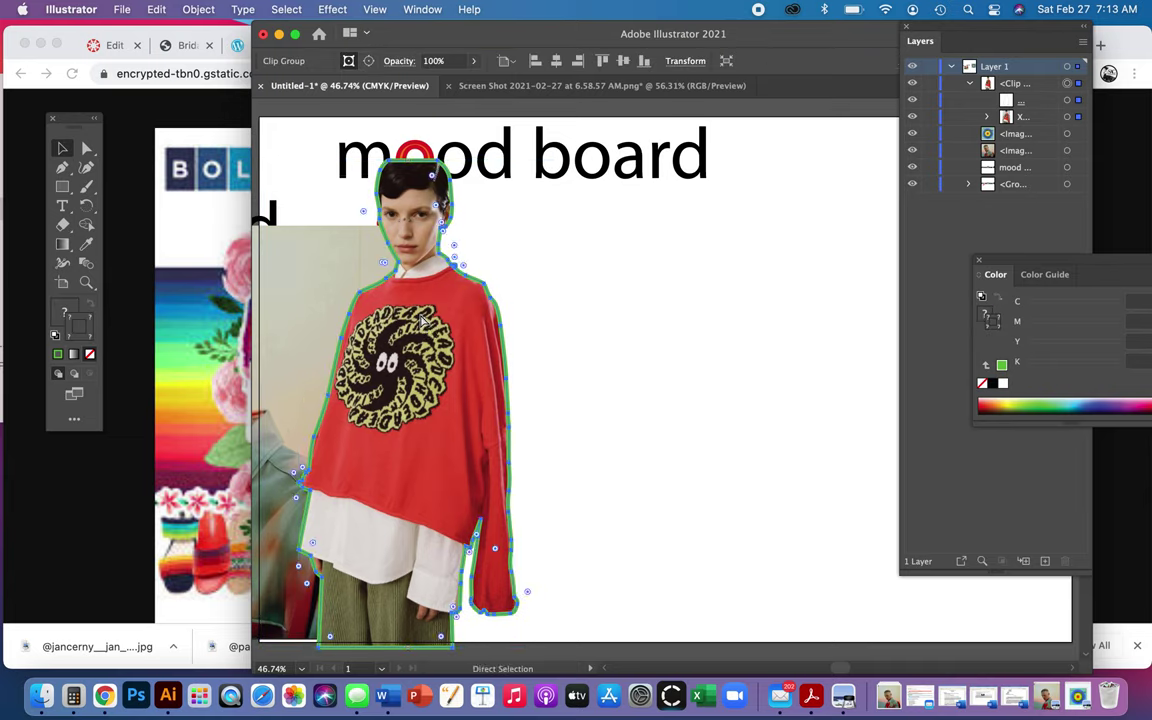
key("super+b")
left_click(653, 316)
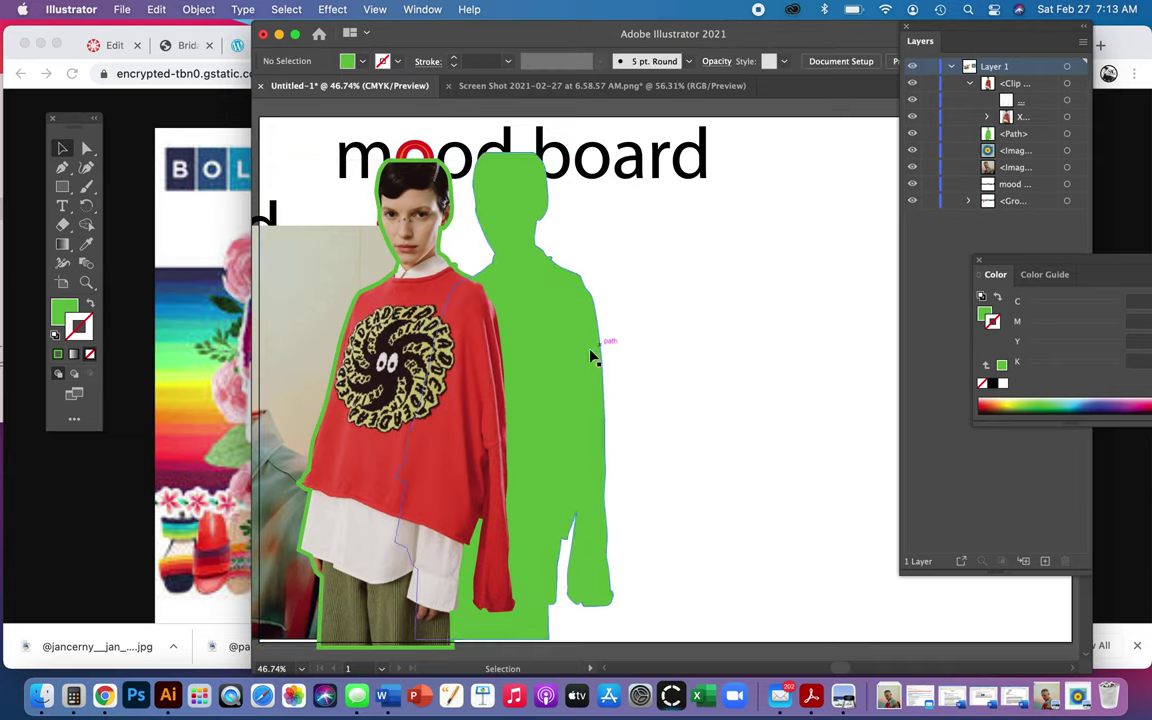
left_click_drag(554, 361, 486, 389)
left_click(679, 436)
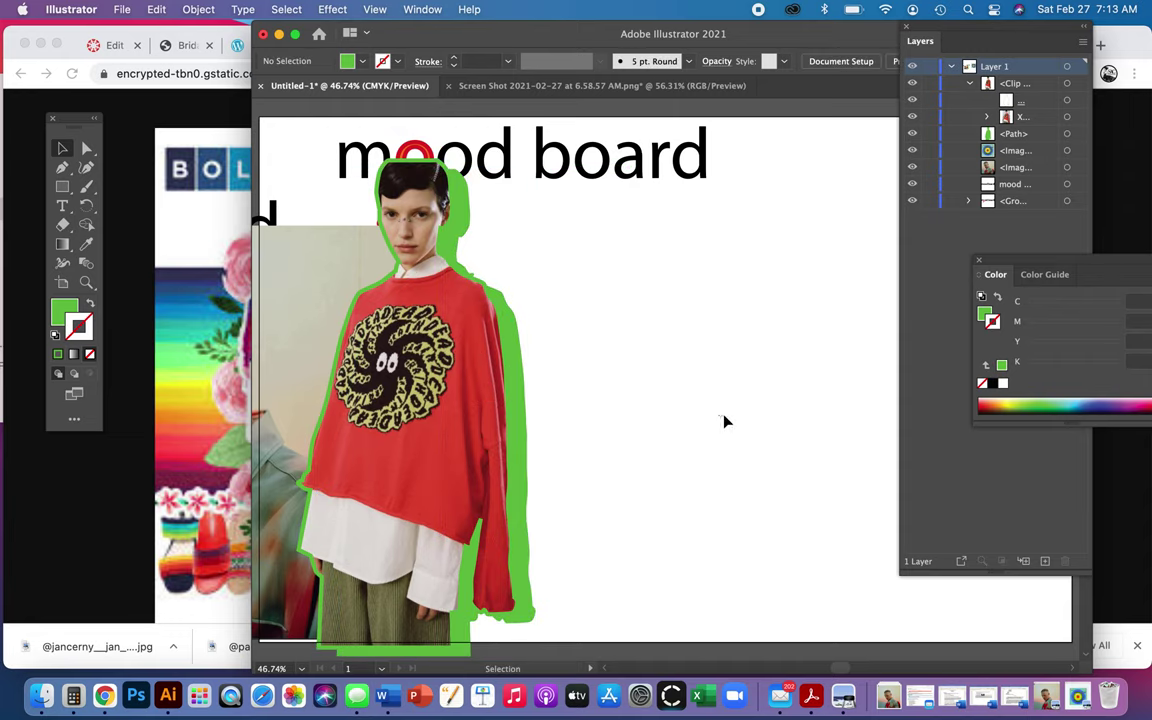
- Select the figure and its green shadow together, move them to the blank artboard area, and scale them down
key("super+minus")
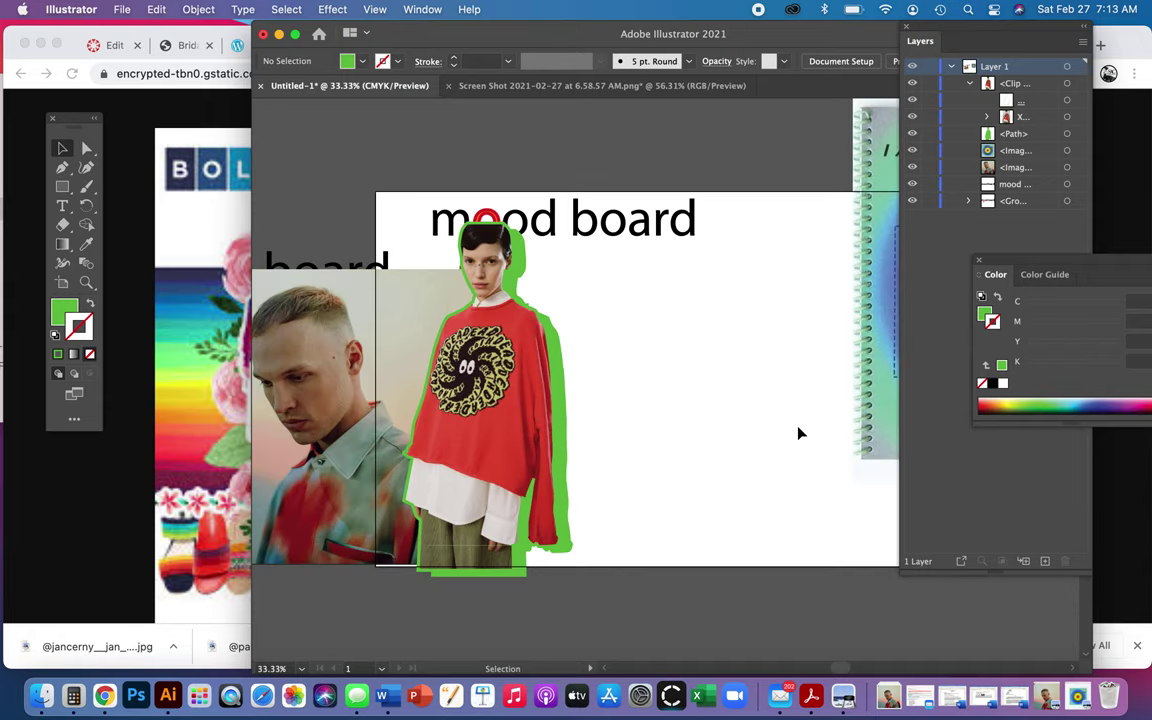
left_click(561, 378)
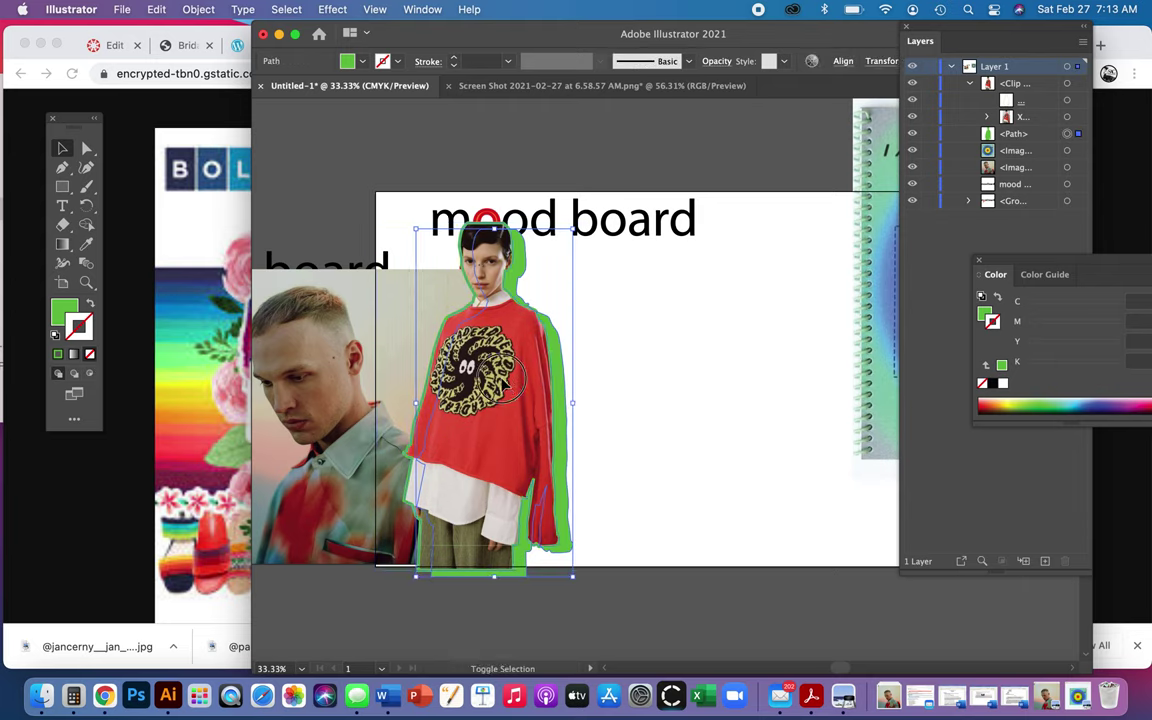
left_click(513, 382, "shift")
left_click_drag(504, 381, 662, 412)
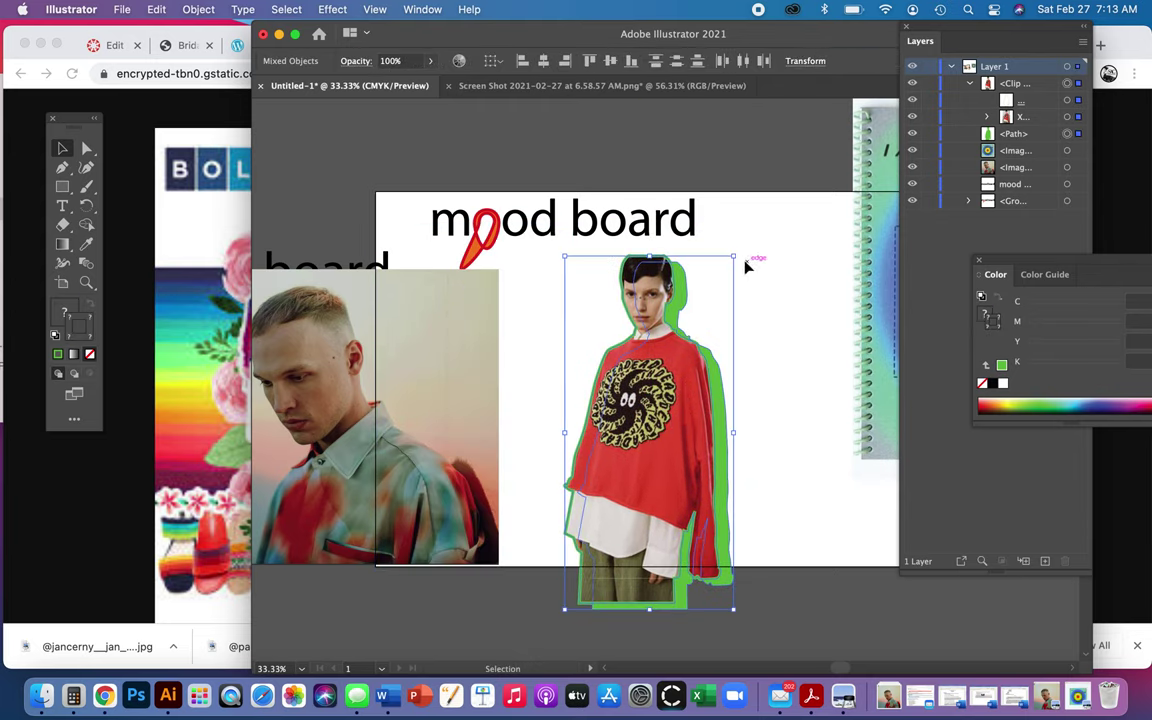
left_click_drag(740, 262, 670, 392)
left_click_drag(655, 490, 661, 455)
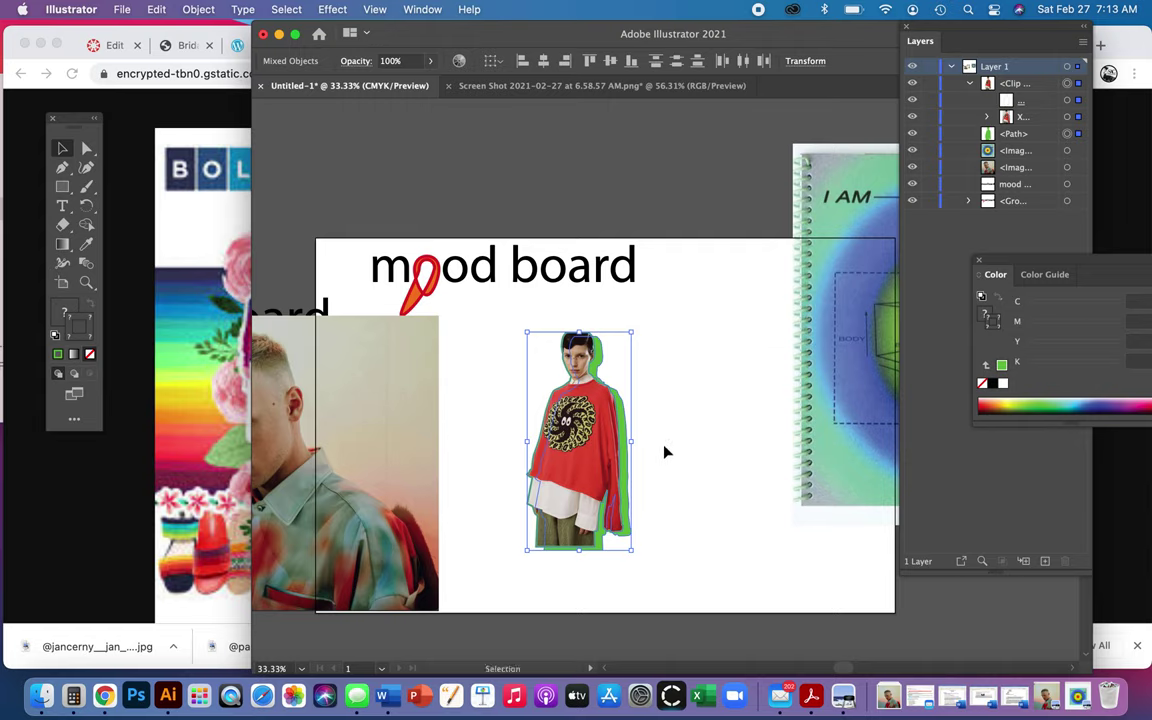